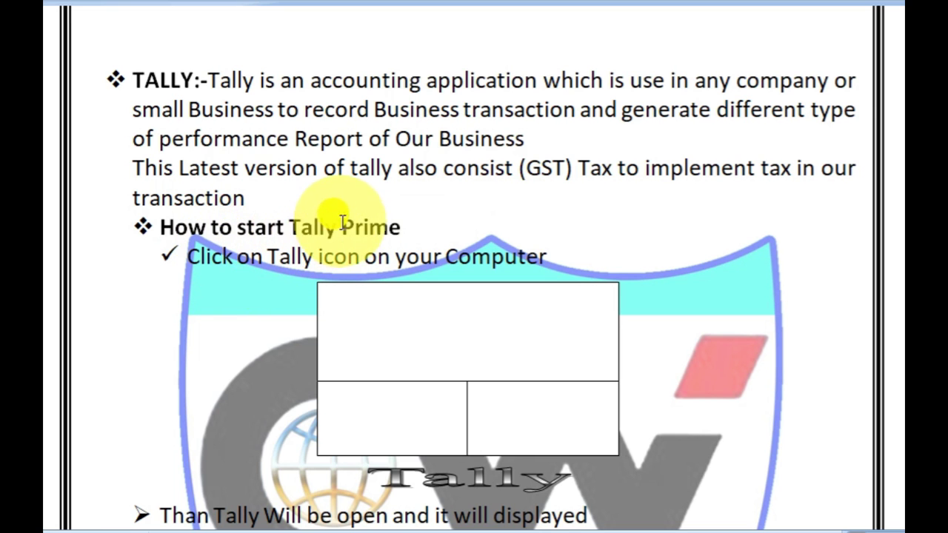
Scroll through the Tally start-up notes, then minimize Word to reveal the desktop.
scroll(392, 240, "down", 3)
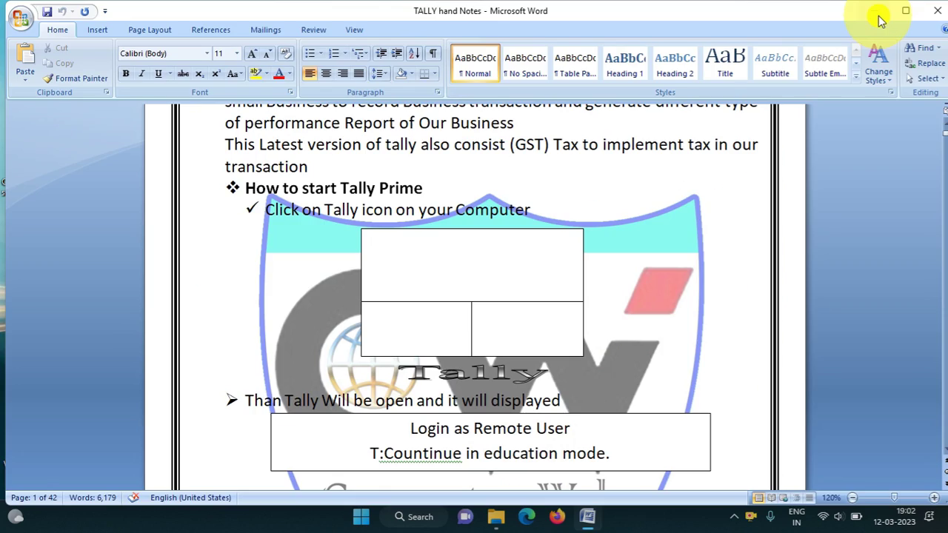
left_click(878, 15)
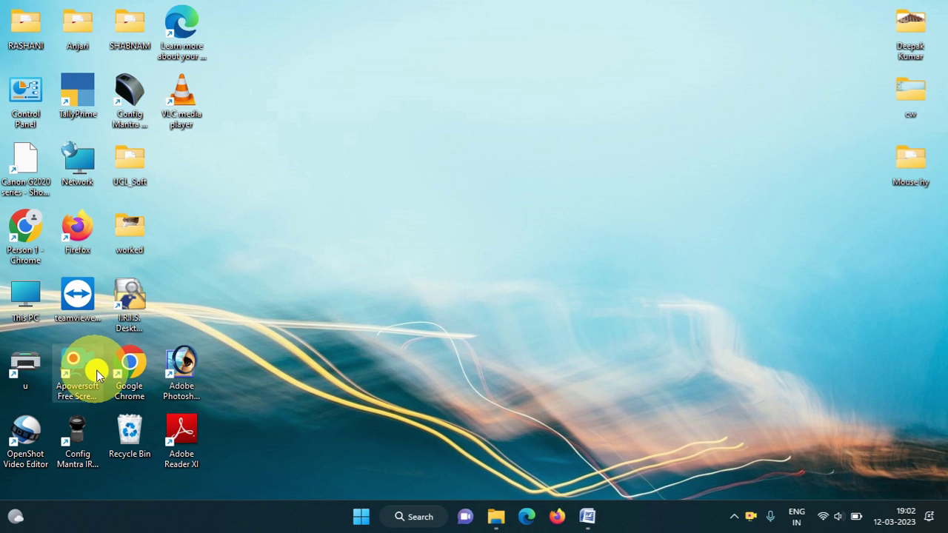
Launch Chrome and go to the Tally download page at tallysolutions.com/download.
double_click(122, 368)
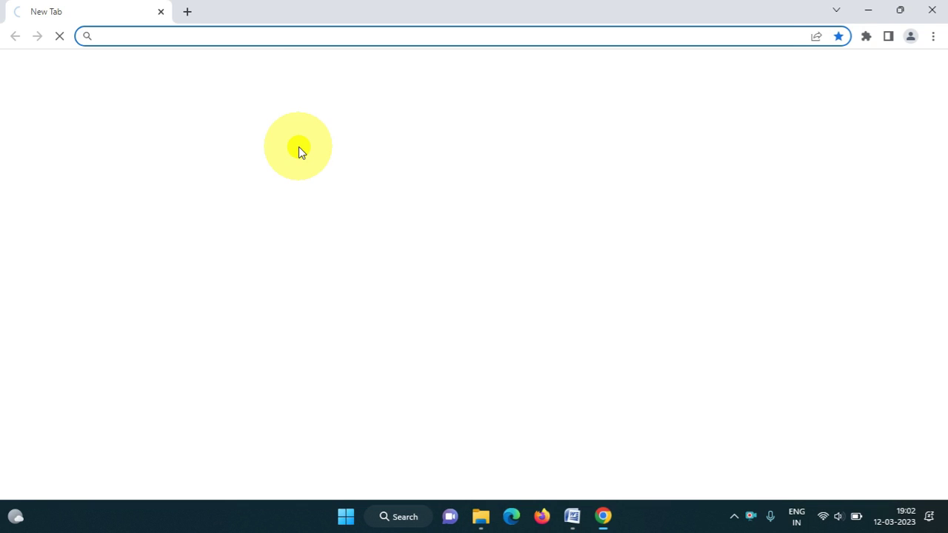
left_click(263, 41)
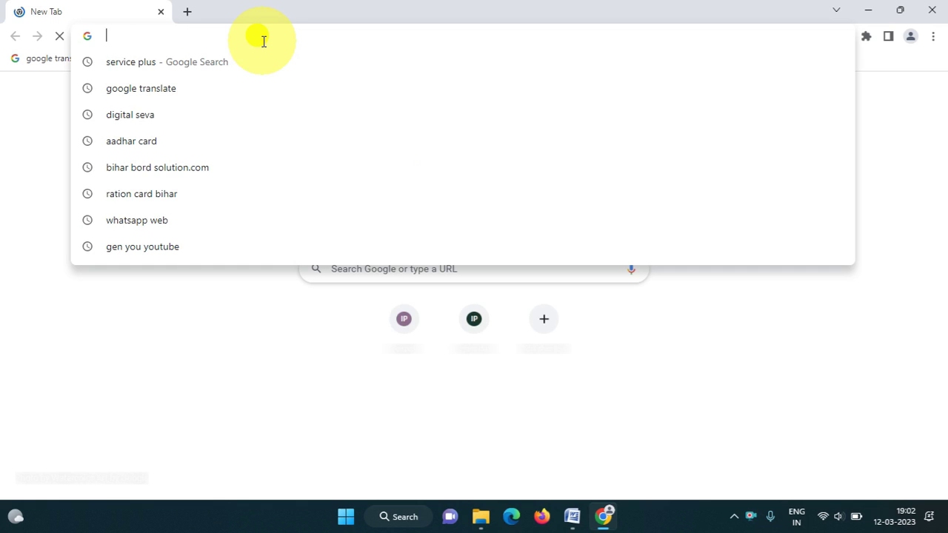
type("sa")
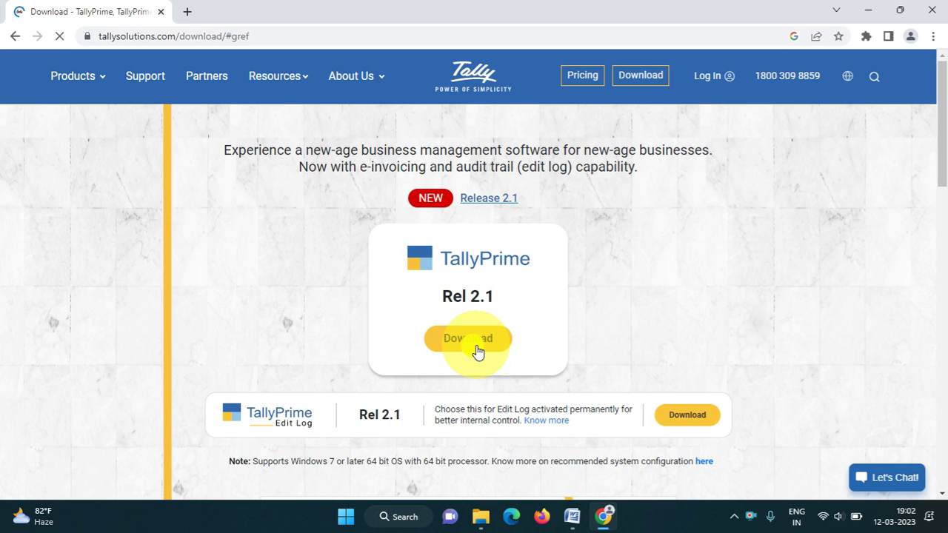
Start downloading the TallyPrime Rel 2.1 installer, then pause the download.
left_click(477, 347)
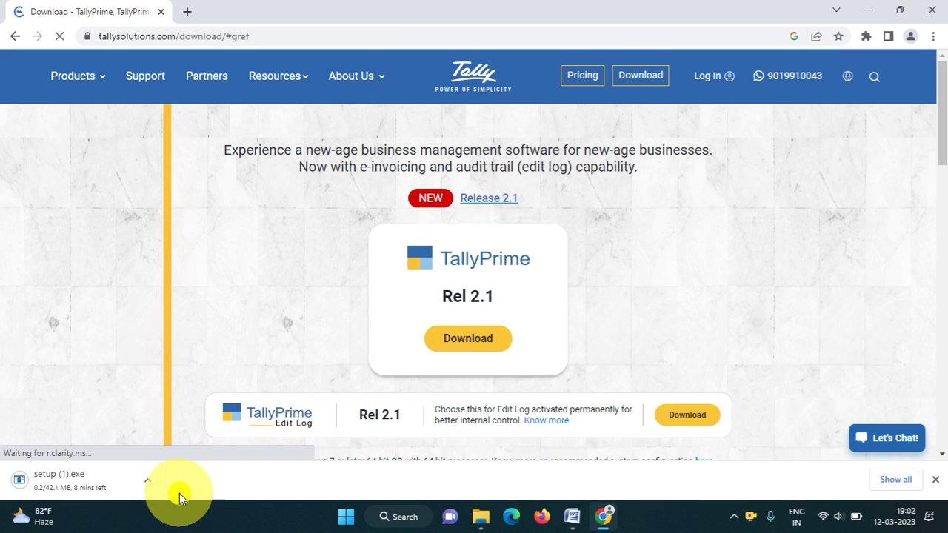
left_click(142, 483)
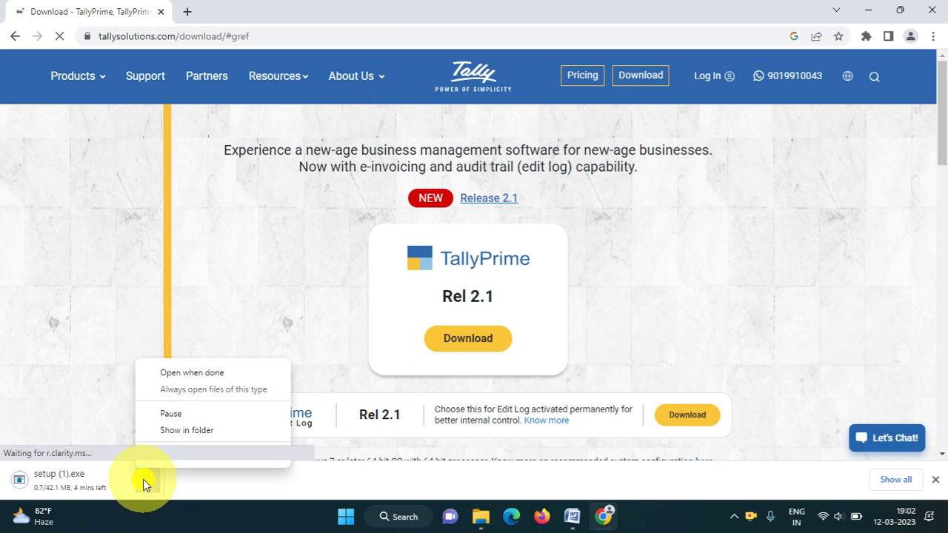
left_click(170, 414)
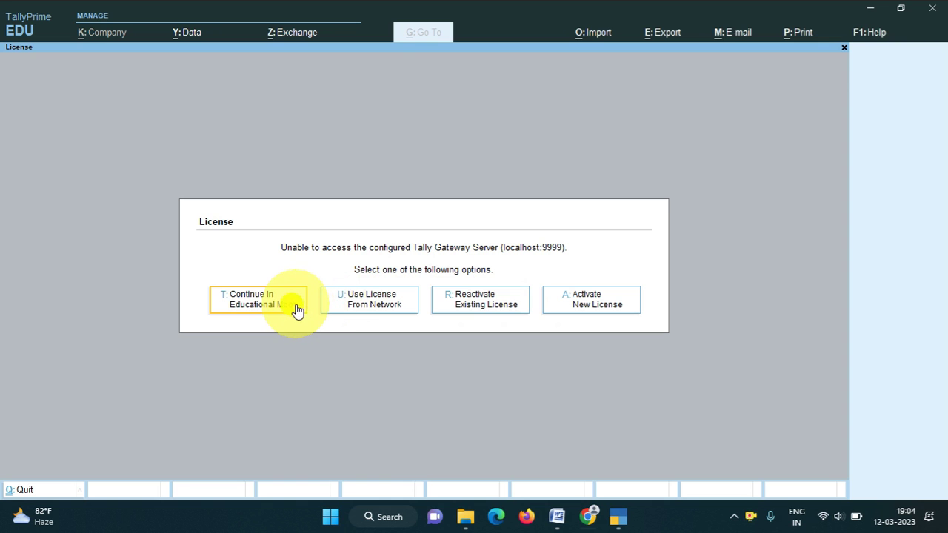
Continue in Educational Mode and enter the TallyVault password to unlock the company.
left_click(253, 309)
type("****")
key("Return")
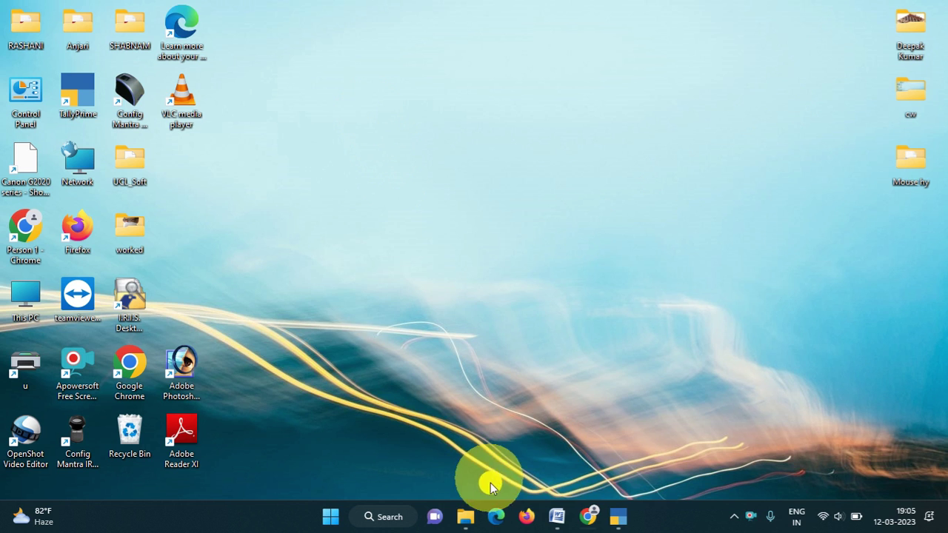
Restore TALLY hand Notes, review the Education mode note and Date path/Name table, then return to TallyPrime.
left_click(557, 516)
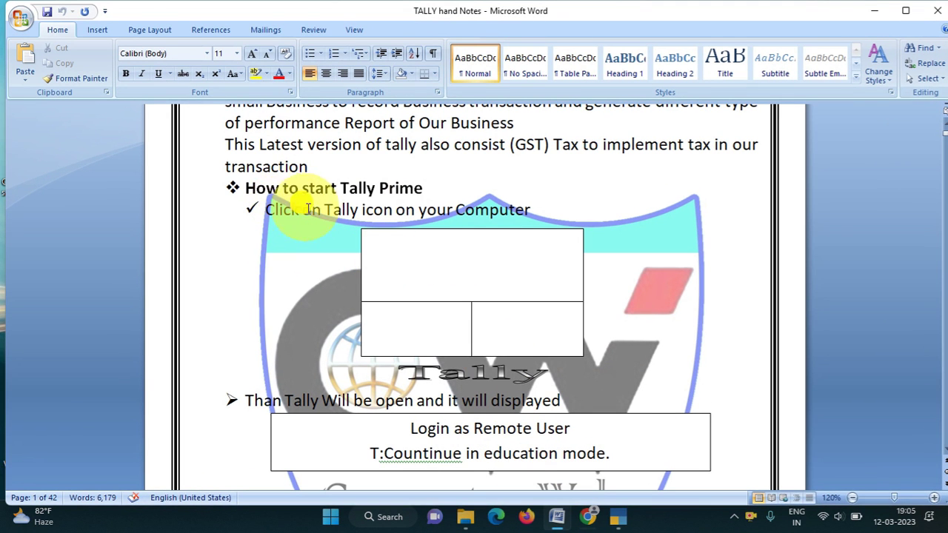
scroll(406, 213, "down", 6)
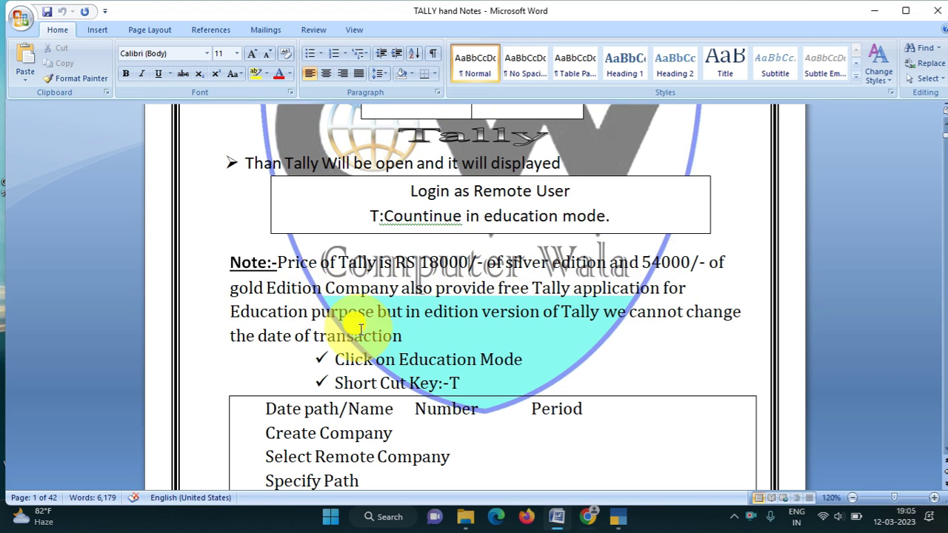
scroll(478, 300, "down", 4)
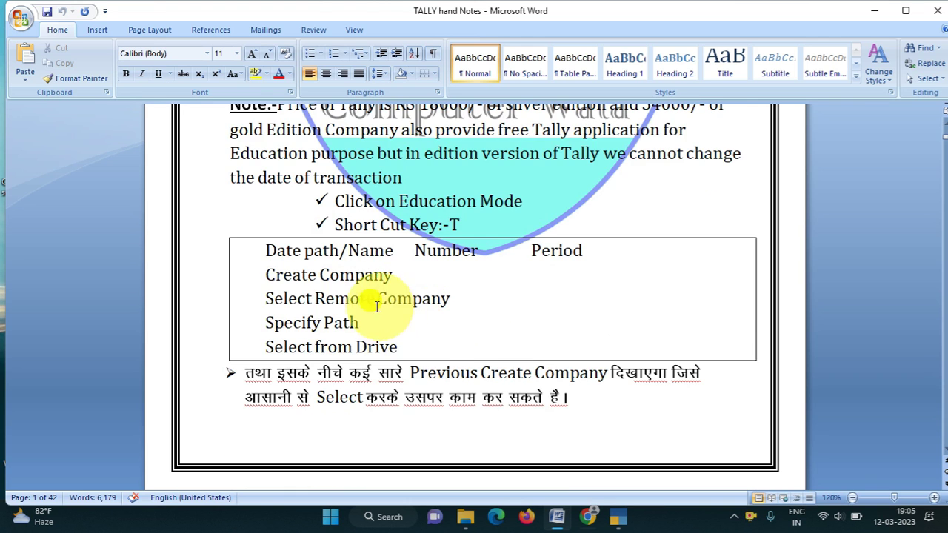
scroll(434, 340, "down", 8)
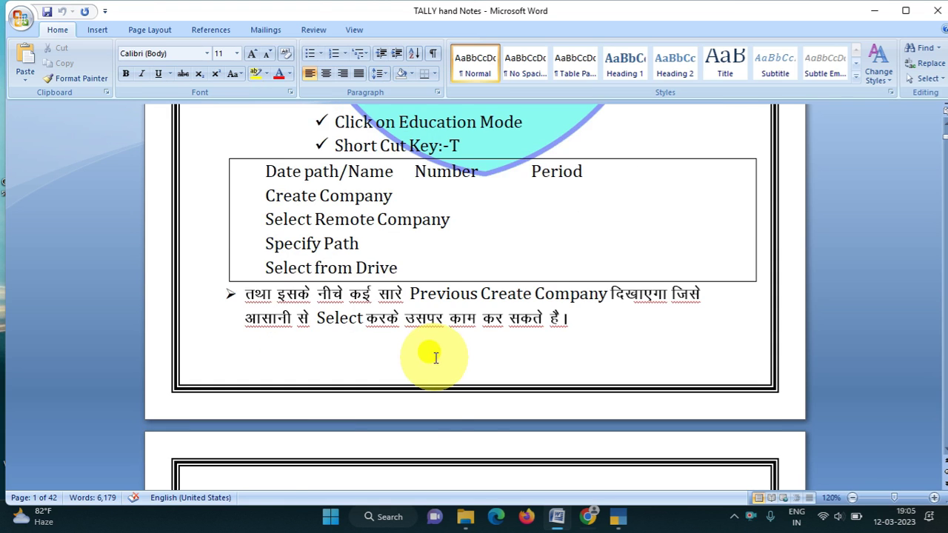
scroll(436, 355, "up", 4)
scroll(437, 363, "up", 2)
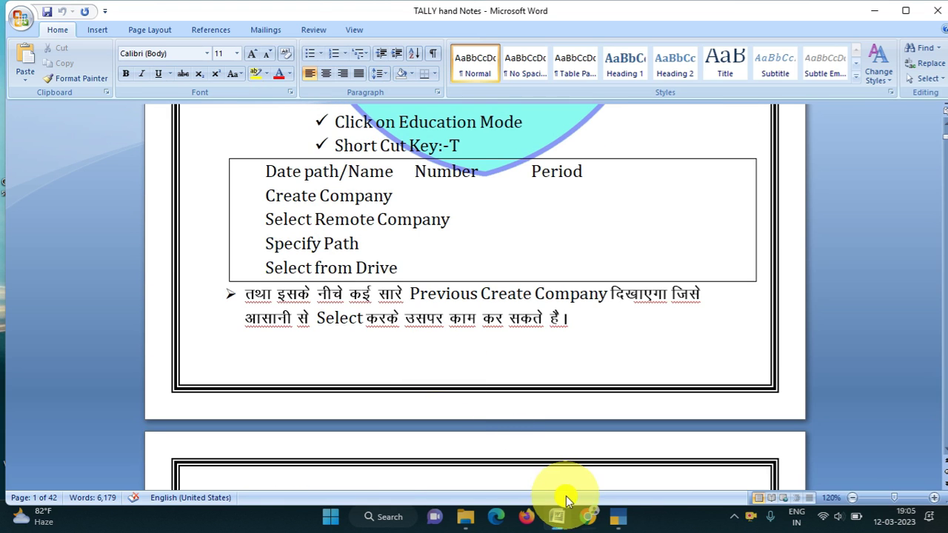
left_click(621, 521)
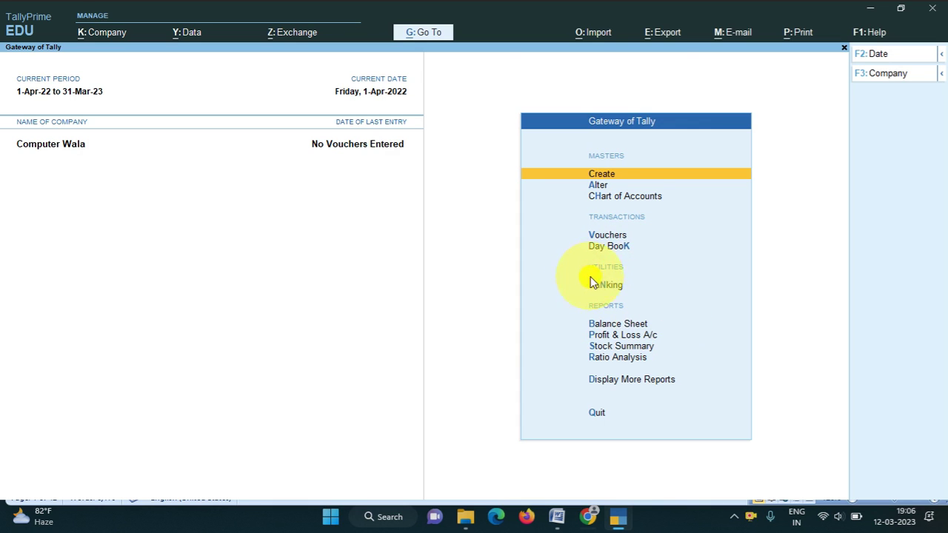
Back out of Master Alteration to Gateway of Tally and start a new company from K: Company.
key("a")
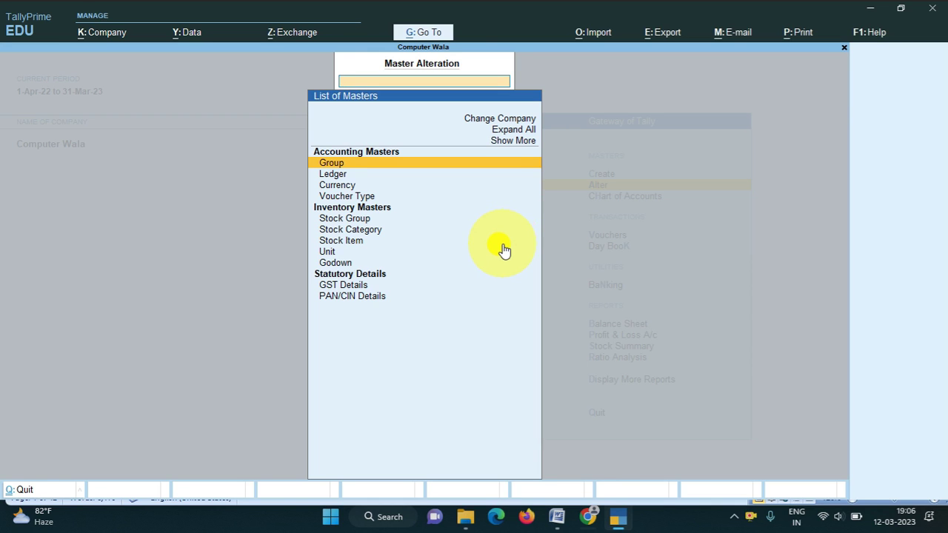
key("Escape")
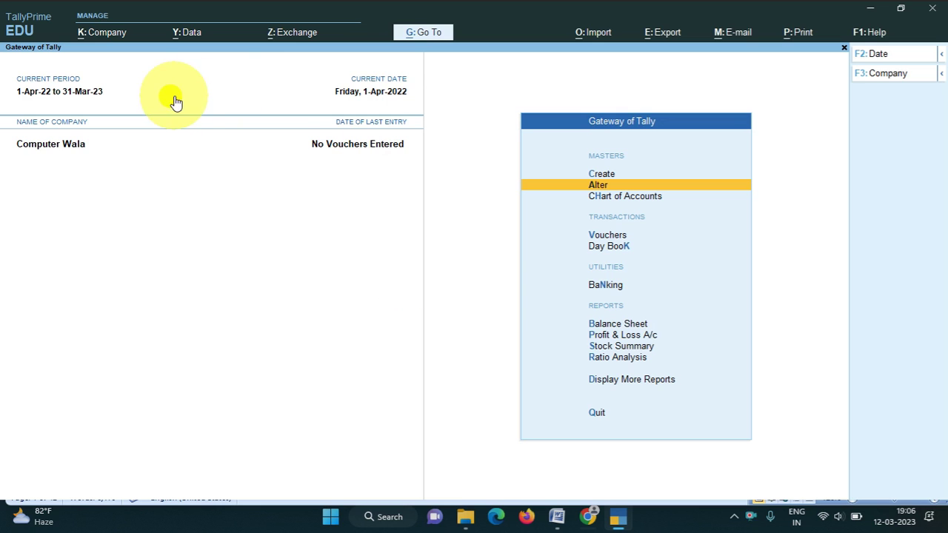
left_click(83, 30)
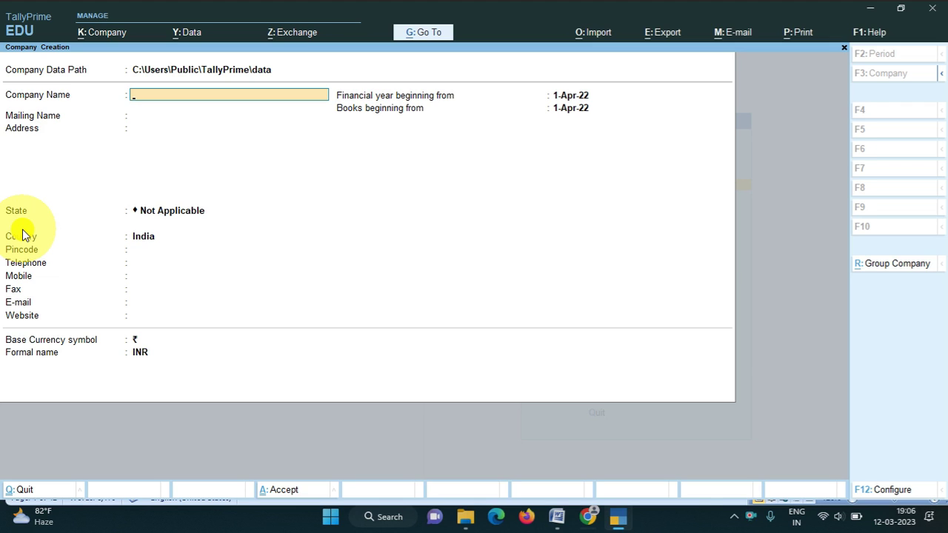
Name the company 'The Computer Education', keep the matching mailing name, and enter the address line.
type("The Computer Educat")
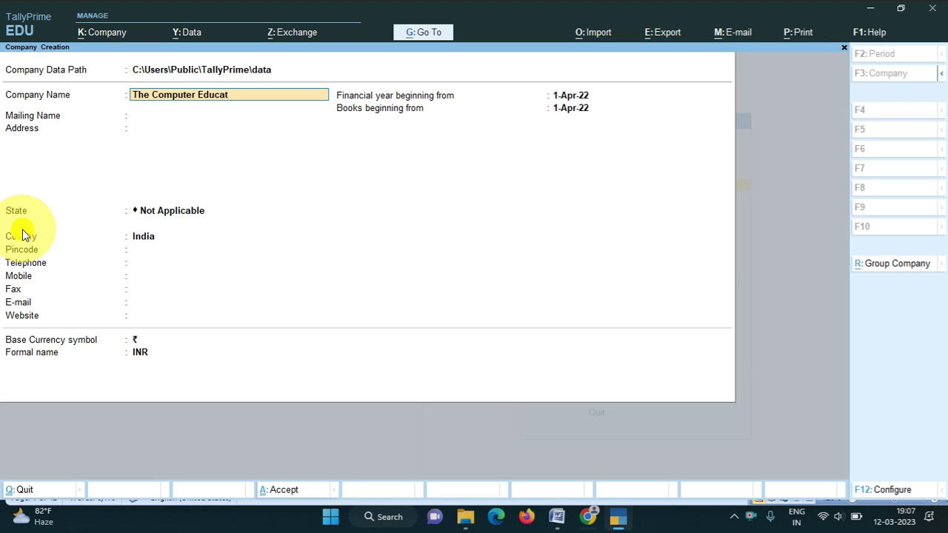
key("Return")
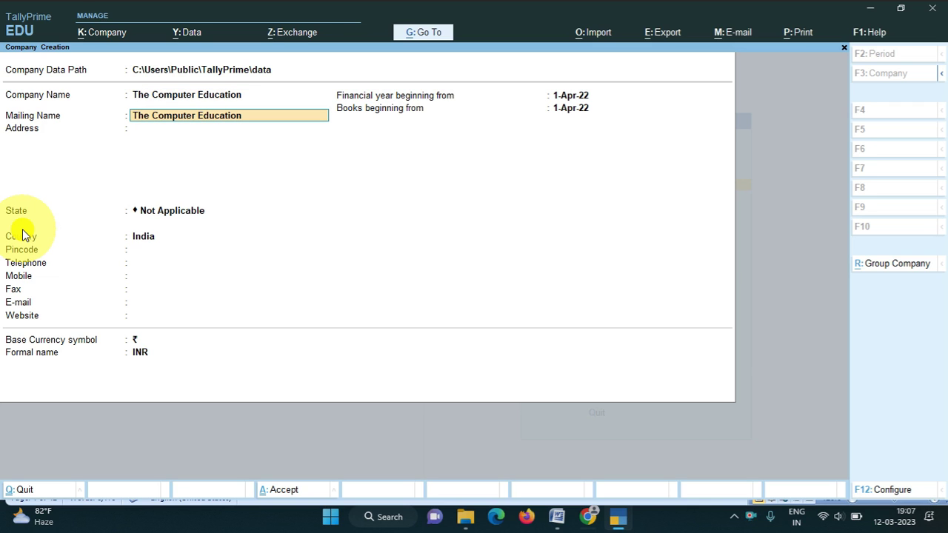
key("Return")
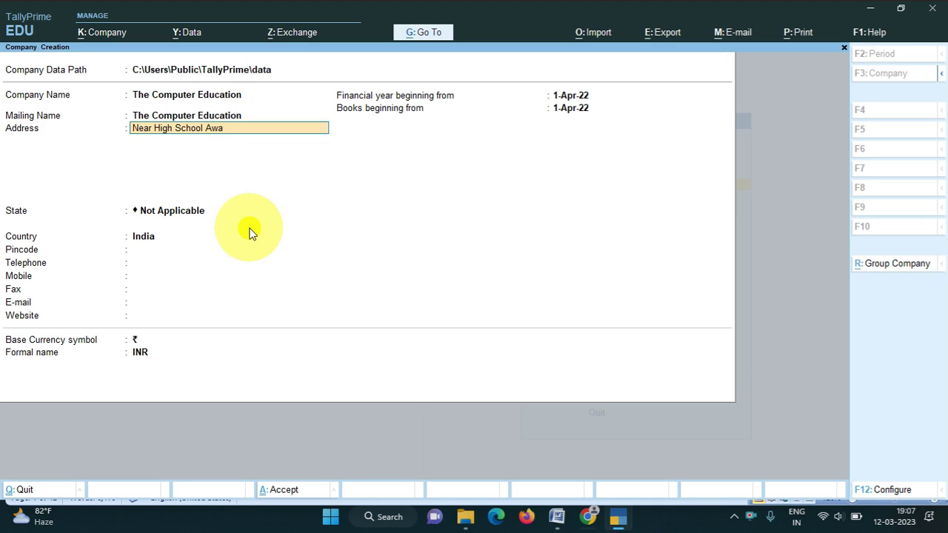
key("Return")
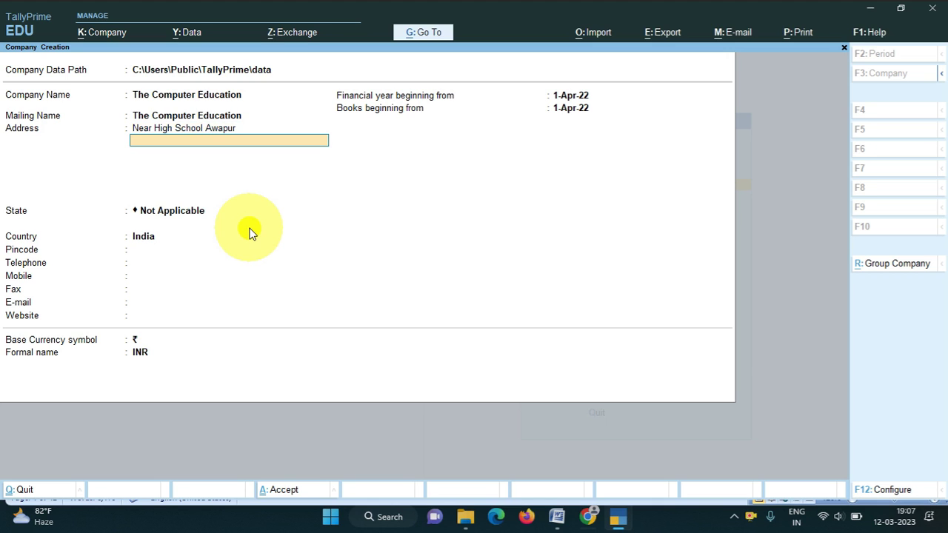
key("Return")
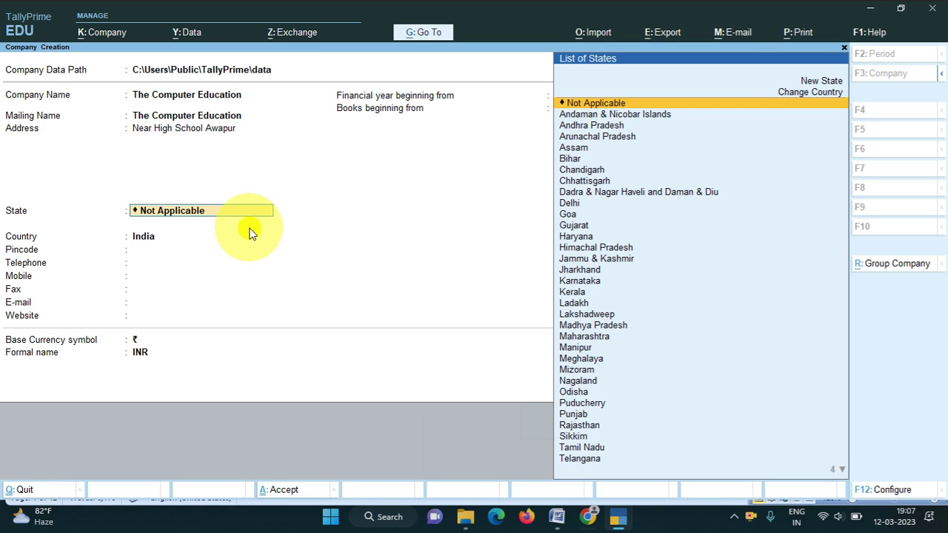
Set the state to Bihar and pincode 843314, keeping the telephone and mobile entries.
key("Down")
key("Down")
key("Down")
key("Down")
key("Down")
key("Return")
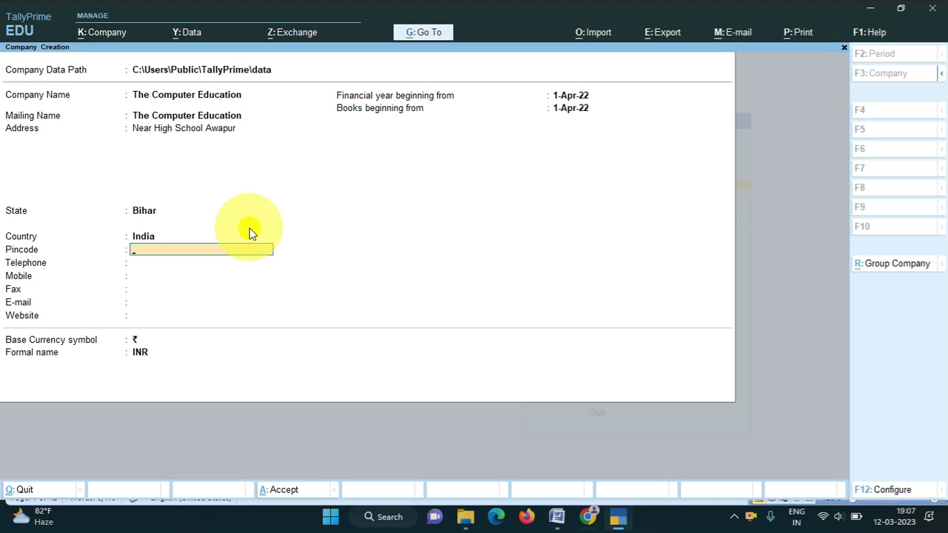
type("843314")
key("Return")
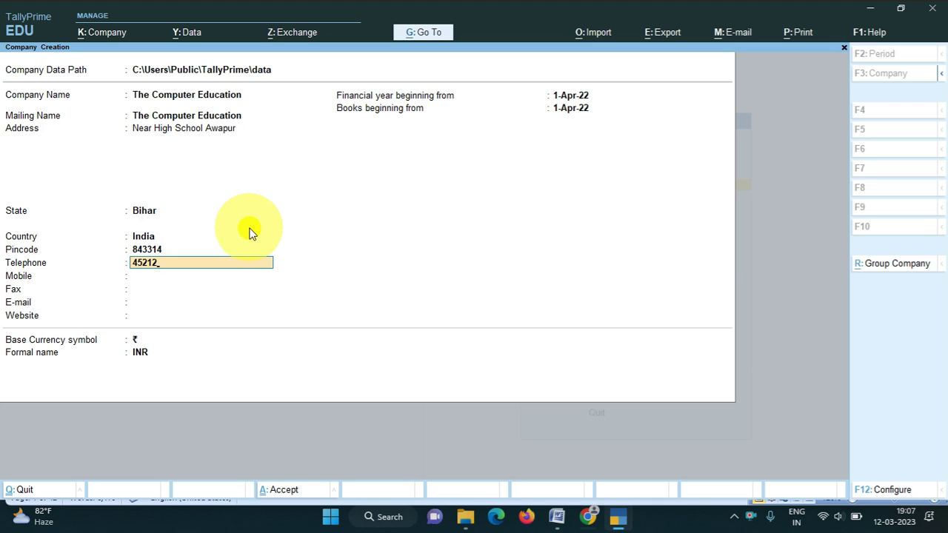
key("Return")
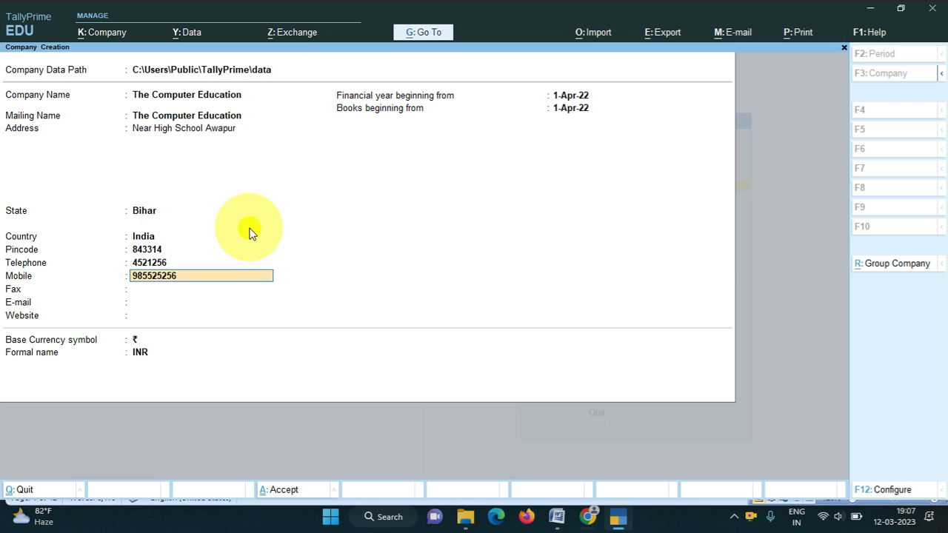
key("Return")
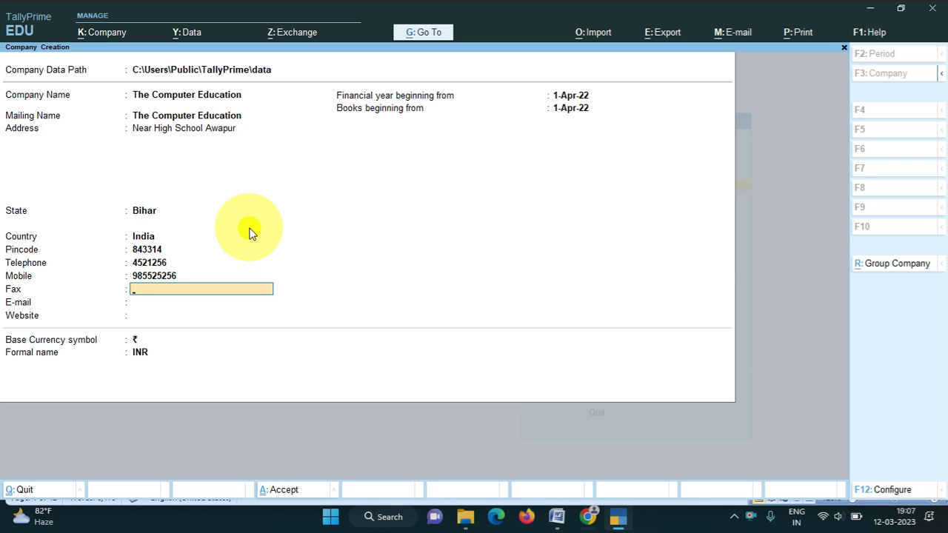
Skip Fax, fill in the company's e-mail address, and move on to the Website field.
key("Return")
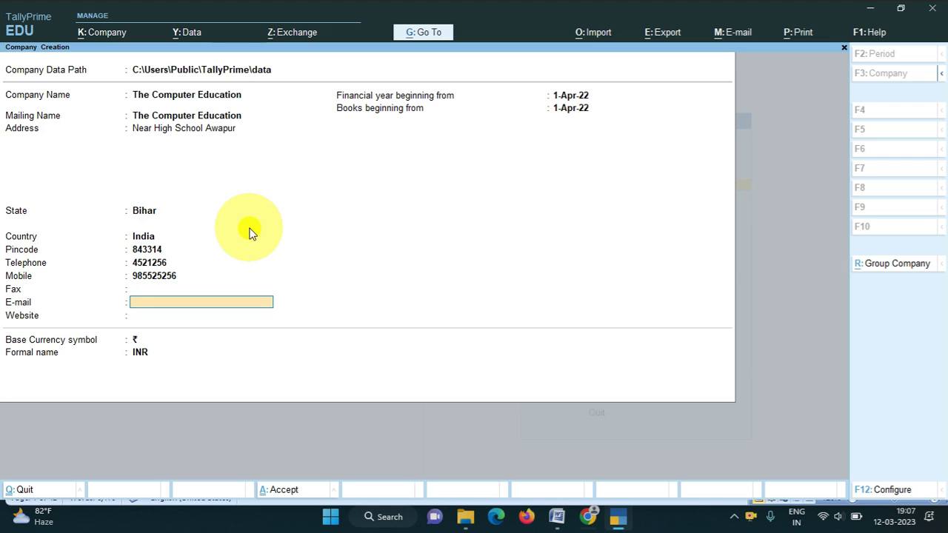
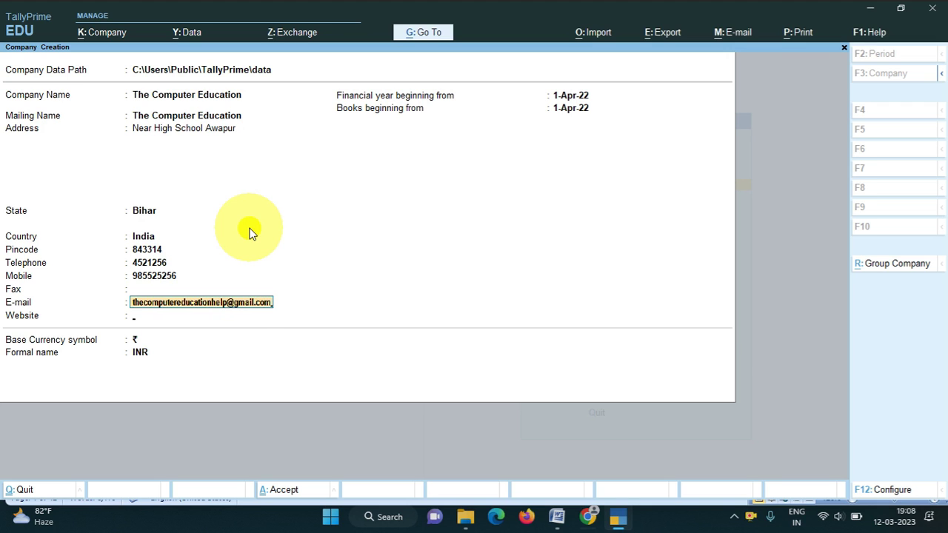
key("Return")
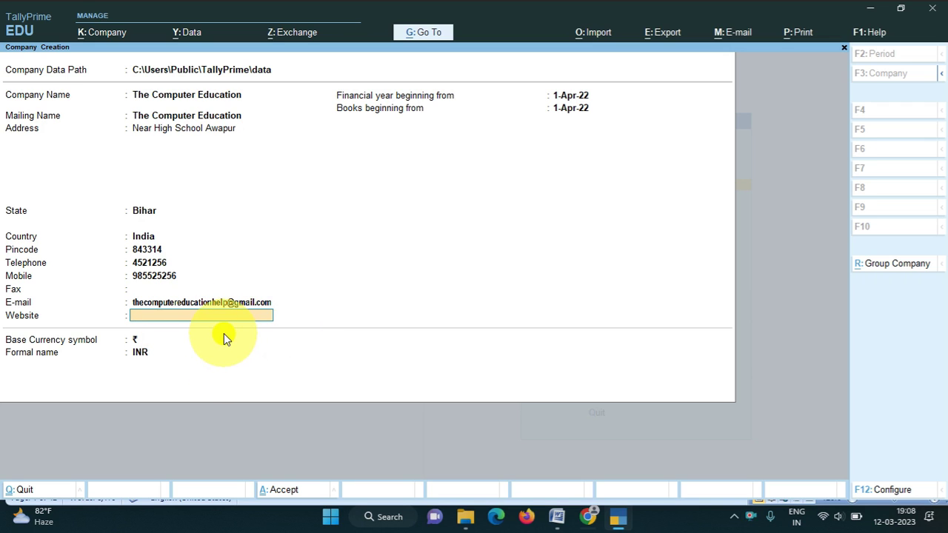
key("ctrl")
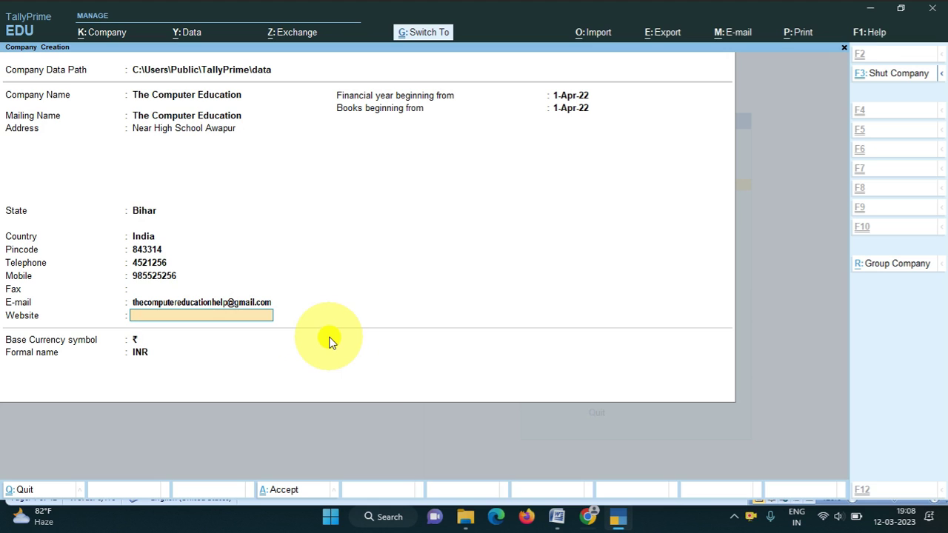
Accept the Company Creation form and its default features with Ctrl+A to save The Computer Education.
key("ctrl")
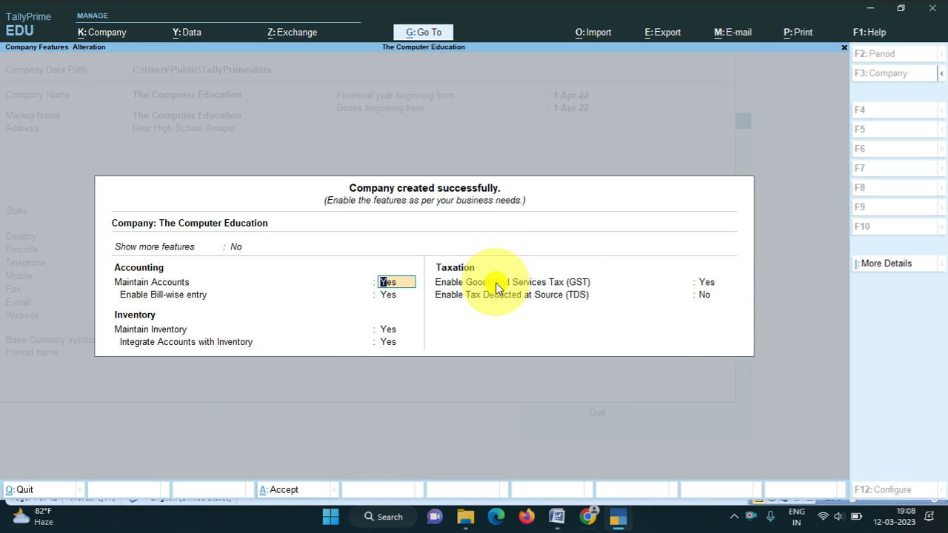
key("ctrl")
key("ctrl+a")
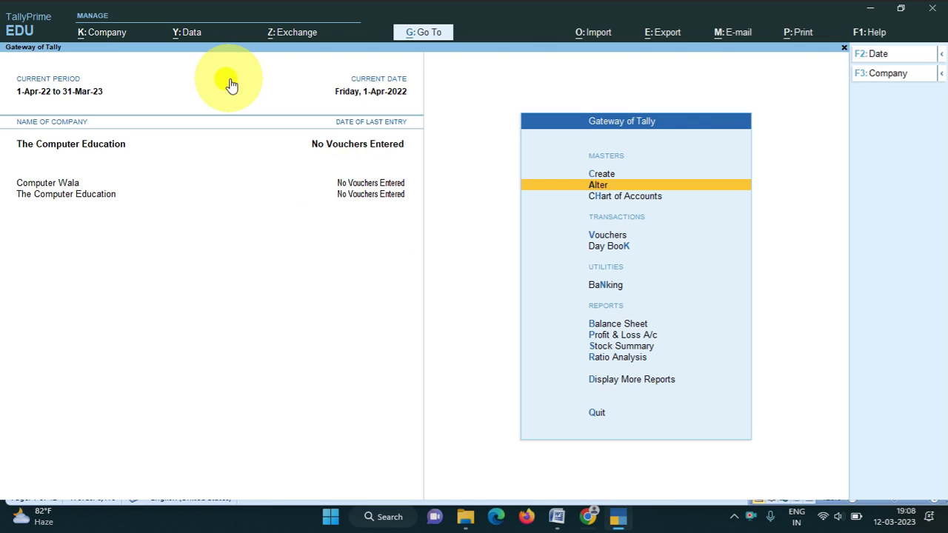
left_click(104, 37)
Open The Computer Education for alteration and move through its fields to Telephone.
left_click(105, 46)
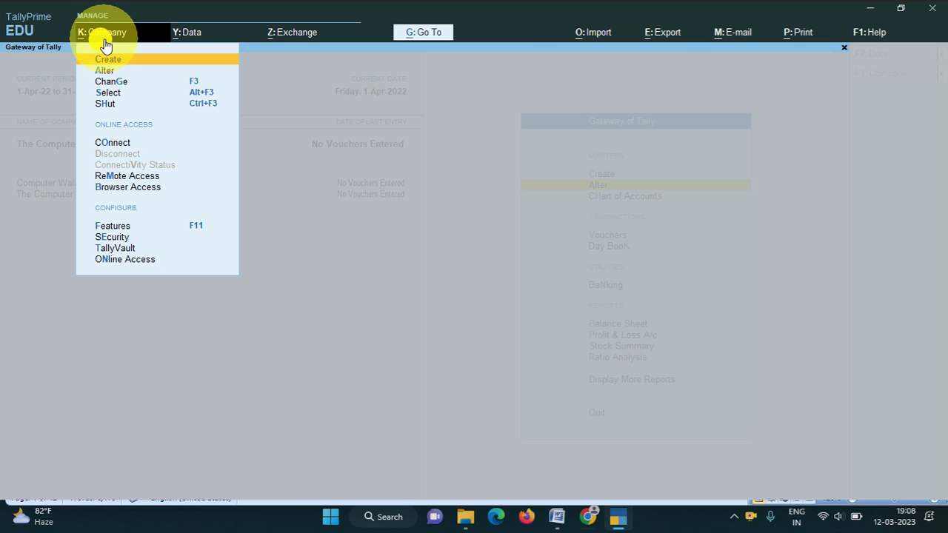
key("Down")
key("Return")
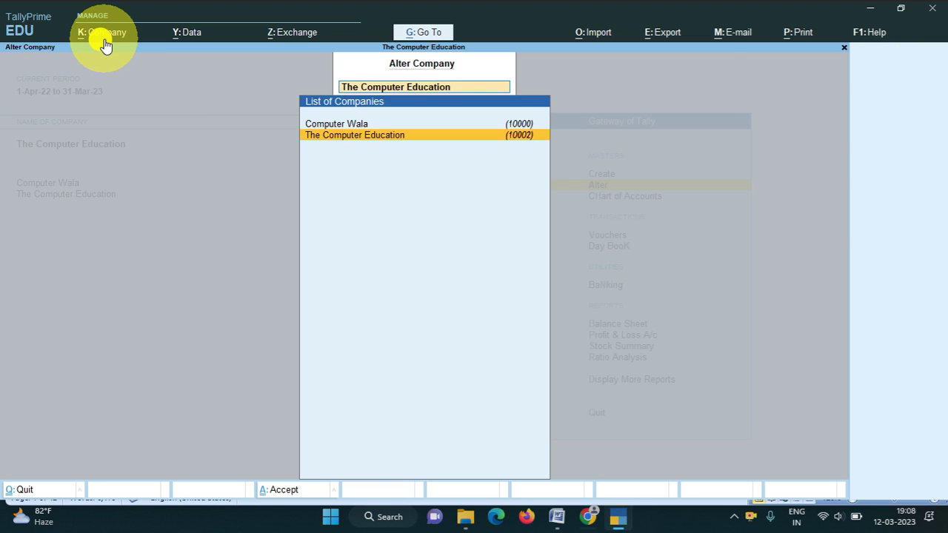
key("Return")
key("Return")
key("Return")
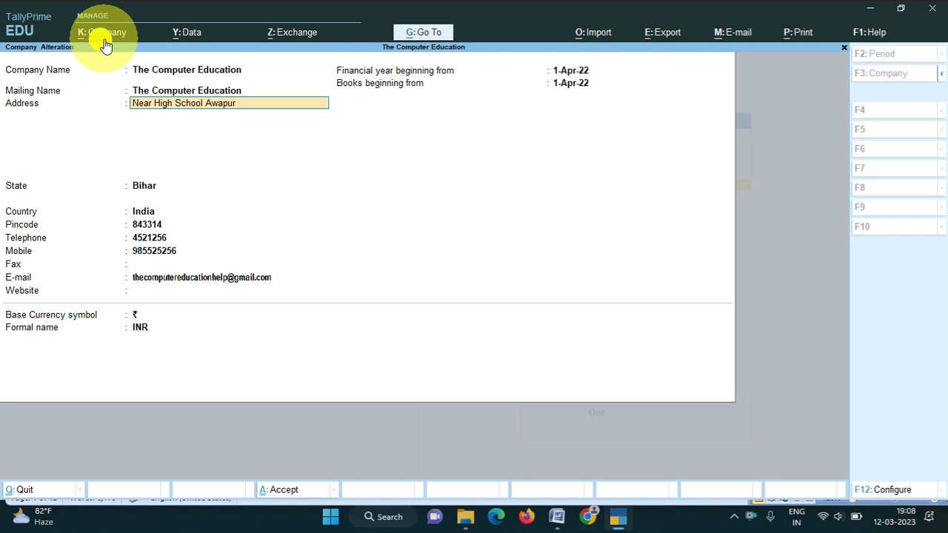
key("Return")
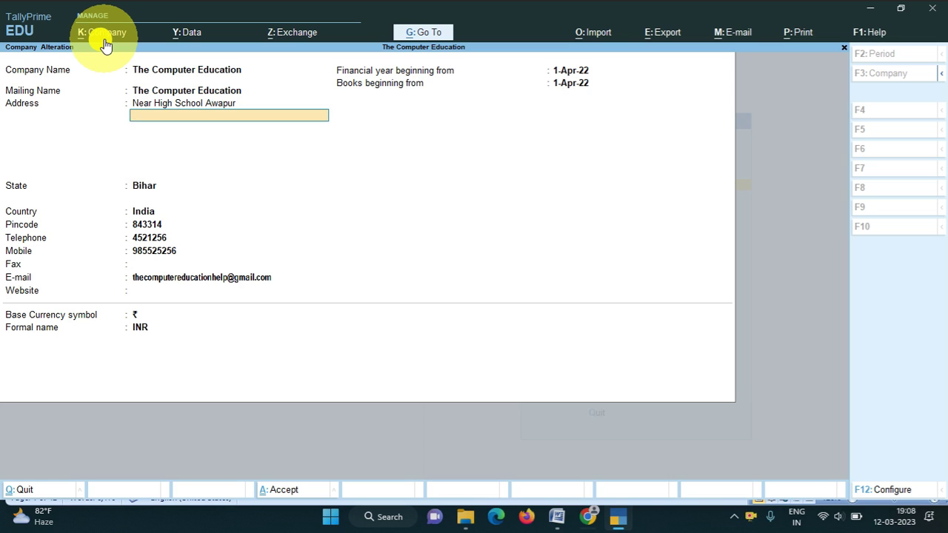
key("Return")
key("Return")
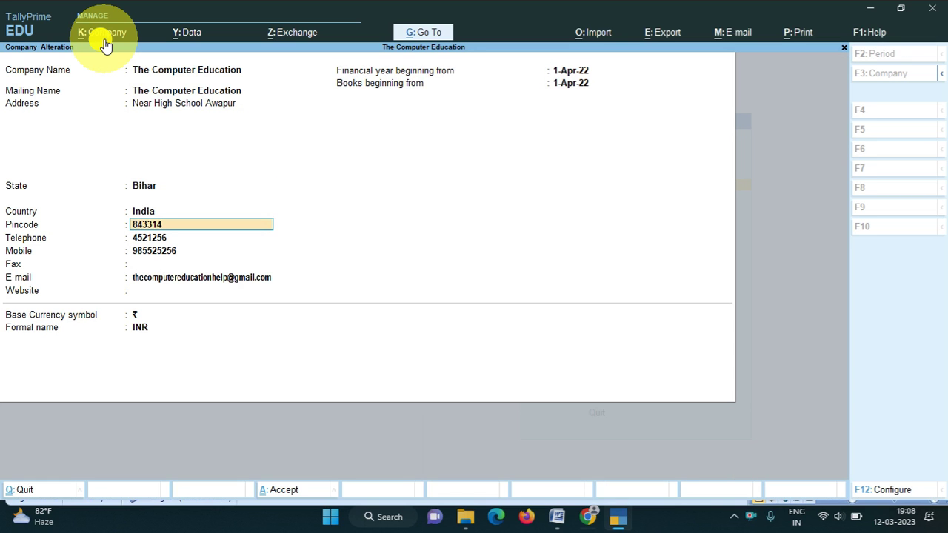
key("Return")
Enter the new phone number, set the website to thecomputereducation, and save the alteration.
key("Return")
type("8856525")
key("Return")
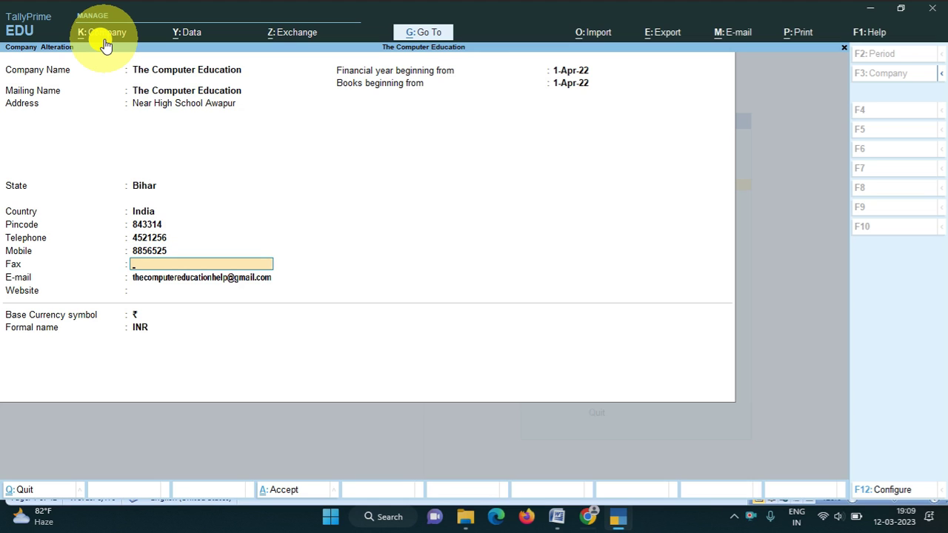
key("Return")
type("the")
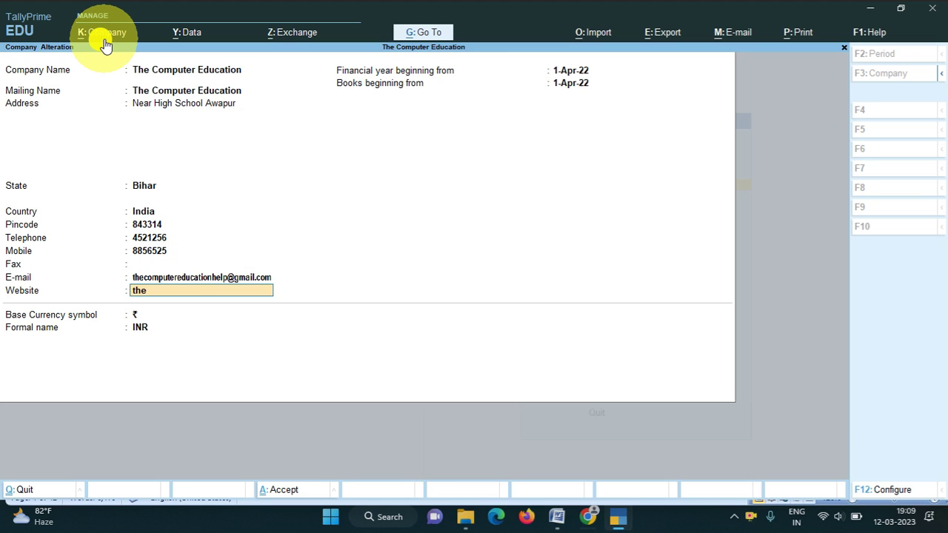
type("computereducation")
key("Return")
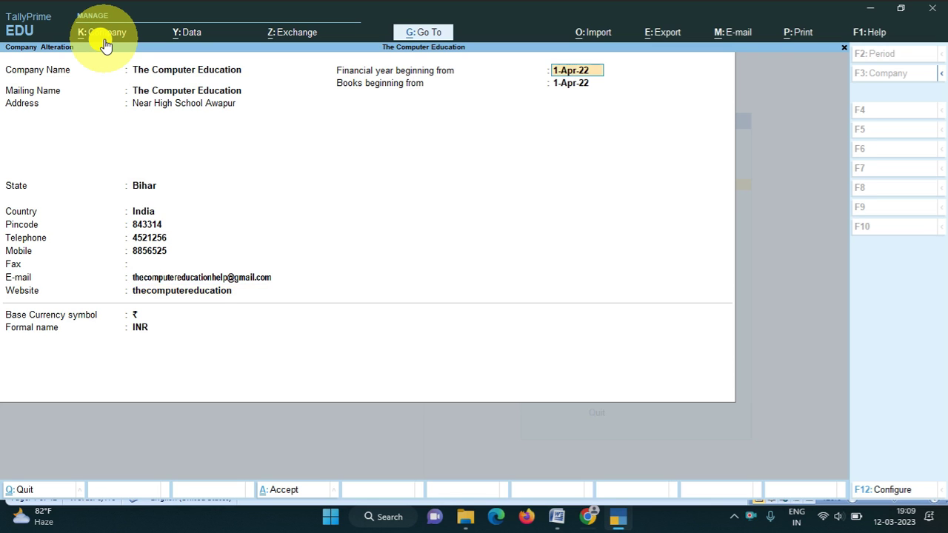
key("Return")
key("Return")
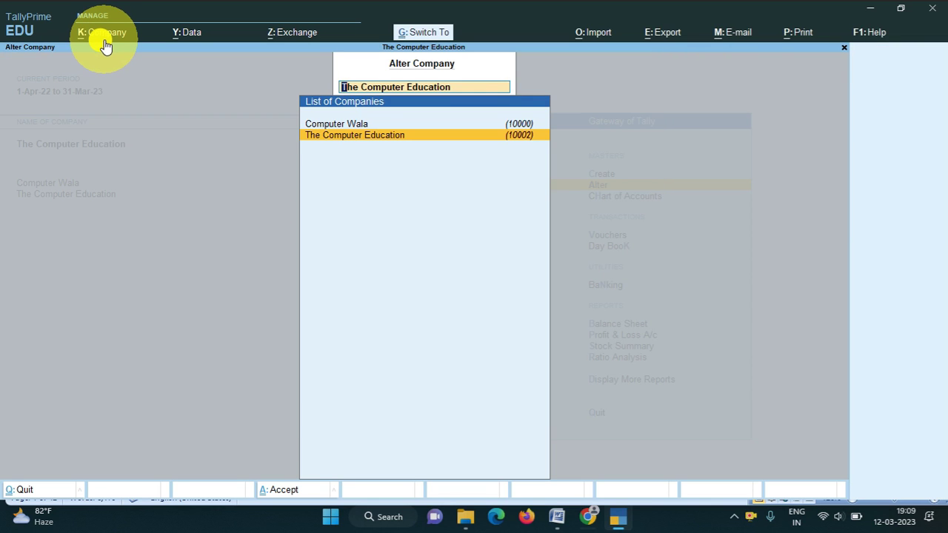
Reopen the company details to check them, then return to the Gateway of Tally.
key("Return")
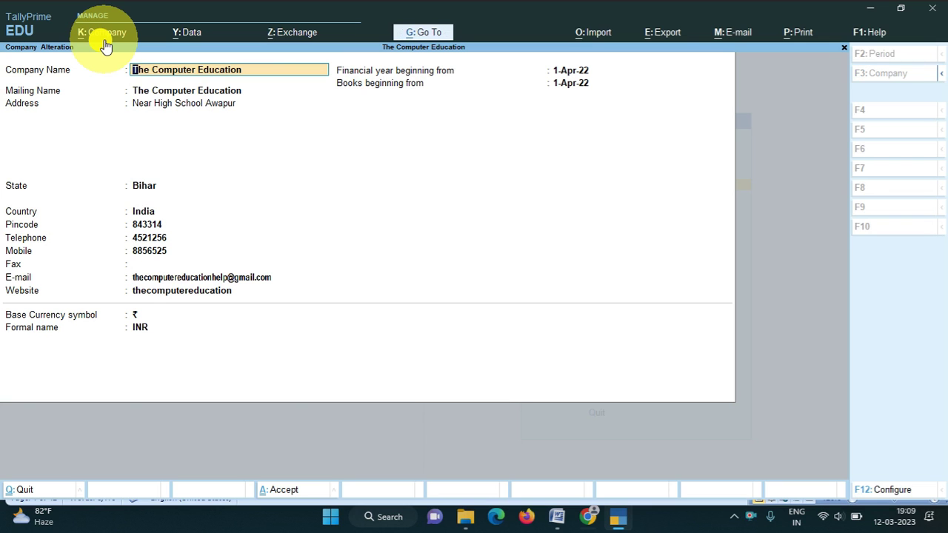
key("ctrl+a")
key("Return")
key("Escape")
key("Return")
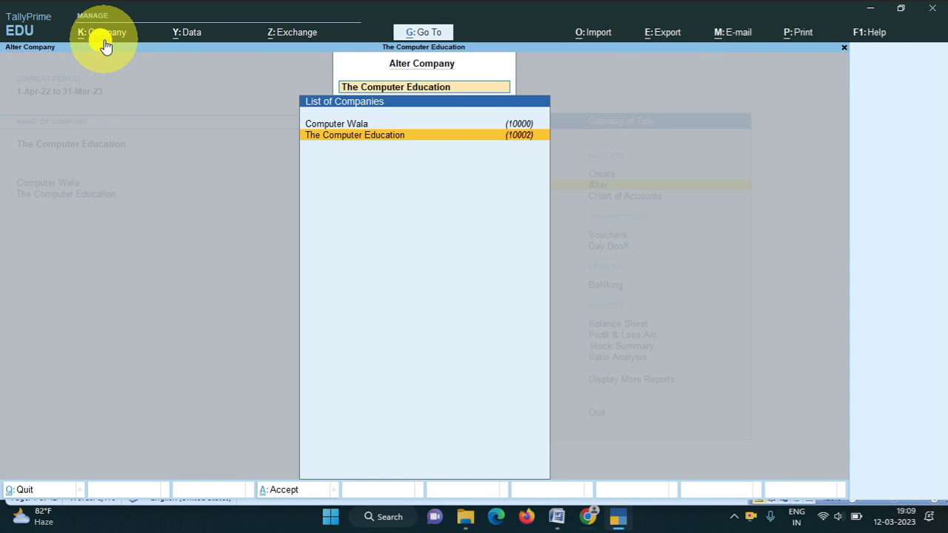
key("Escape")
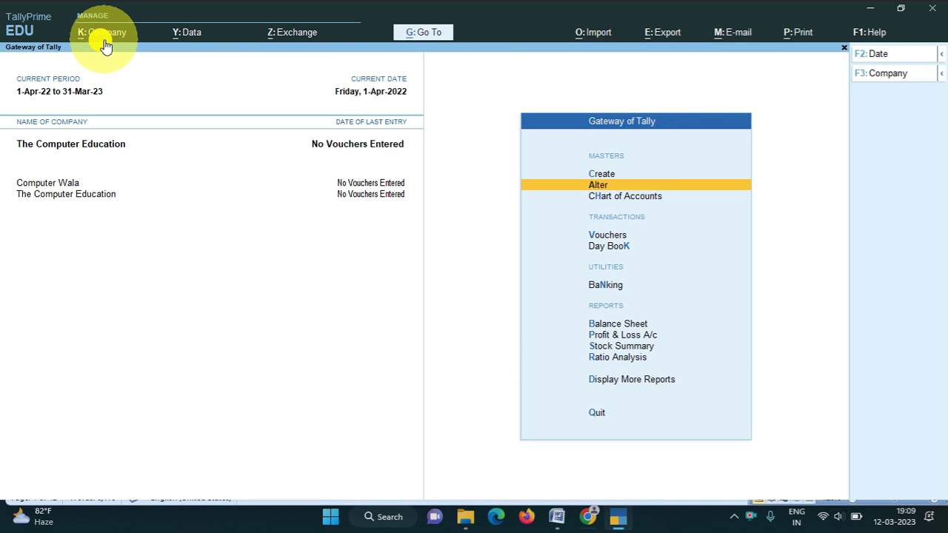
Load Computer Wala as the active company from the K: Company change list.
left_click(106, 46)
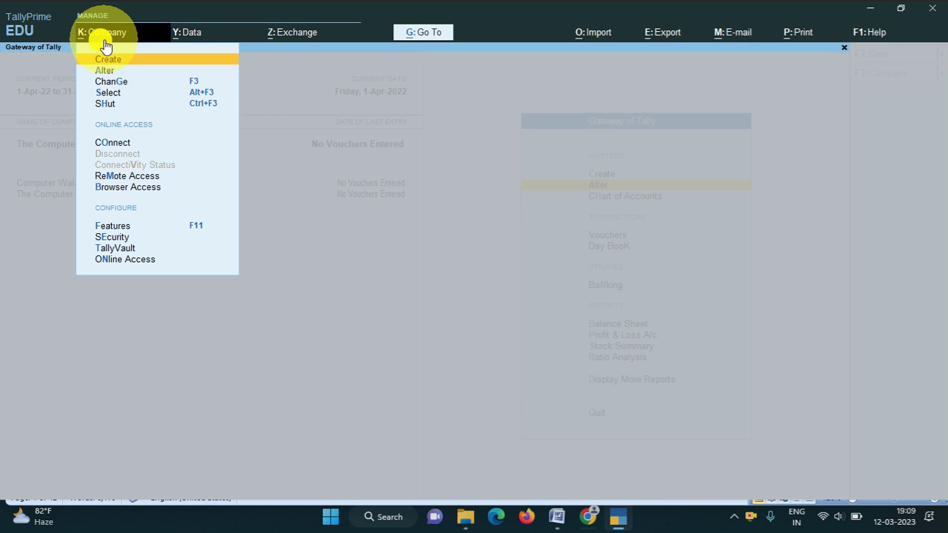
key("Down")
key("Down")
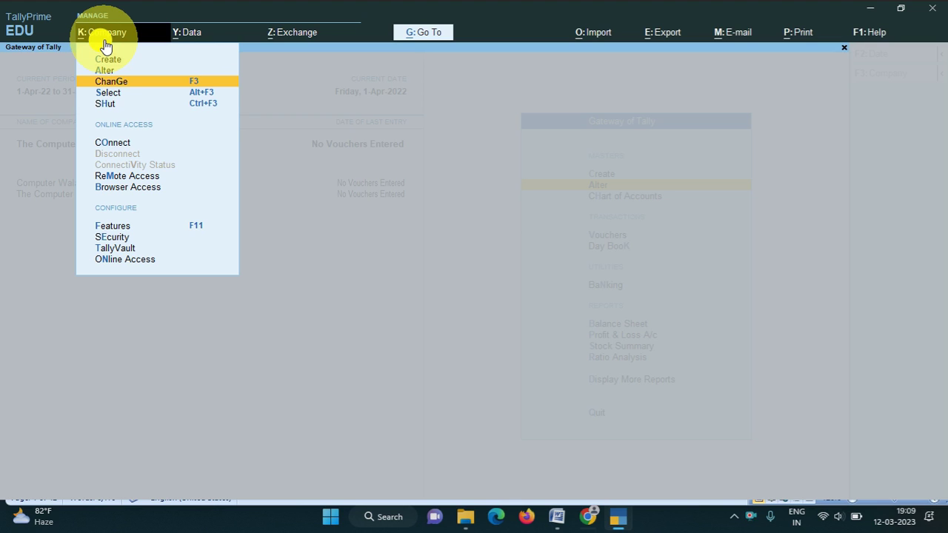
key("Down")
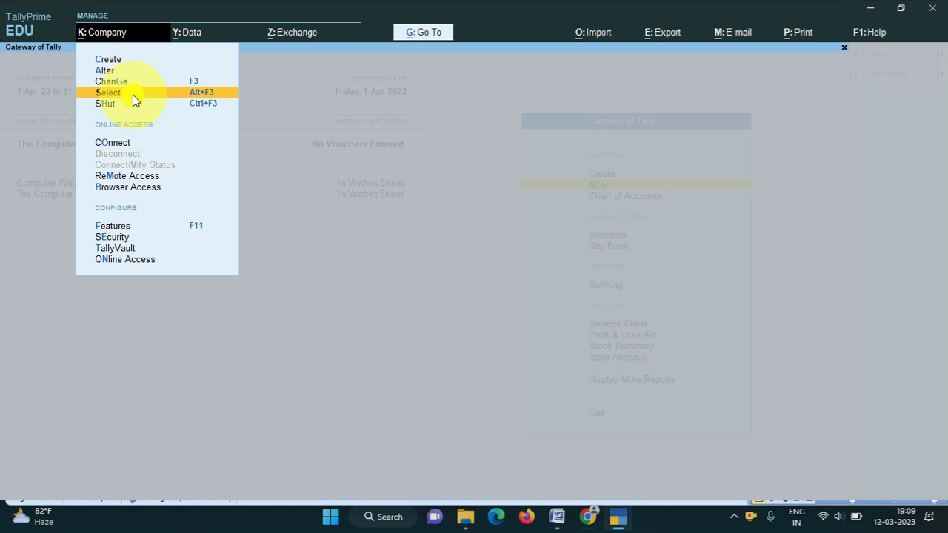
key("Up")
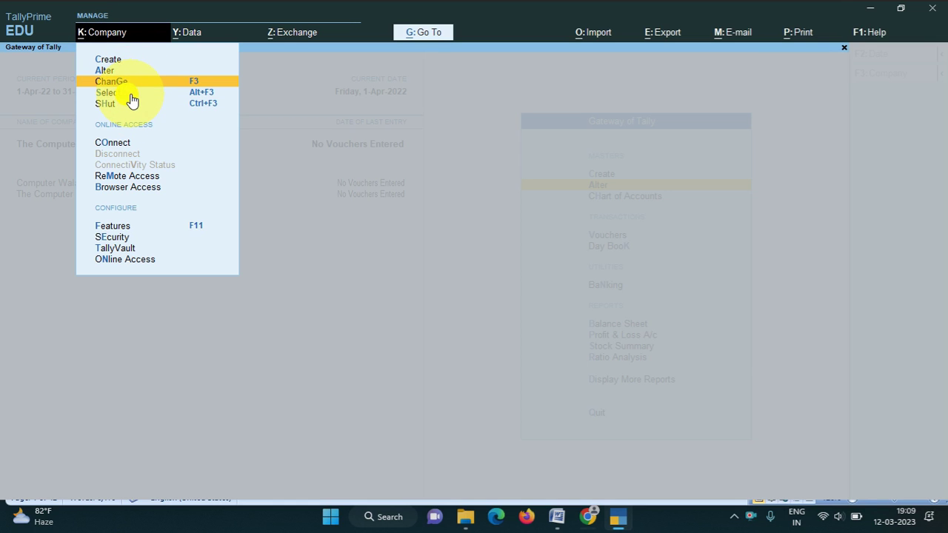
left_click(134, 88)
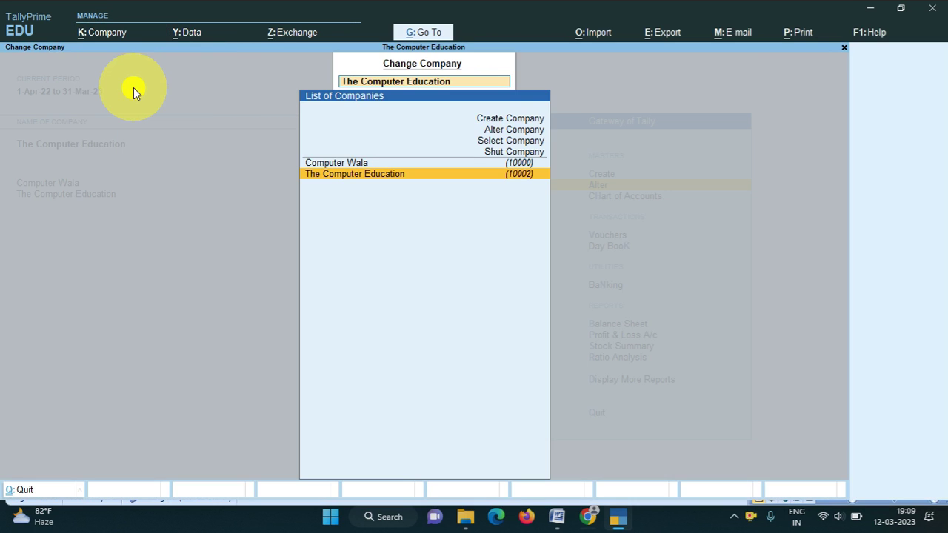
key("Up")
key("Down")
key("Up")
key("Down")
key("Up")
key("Return")
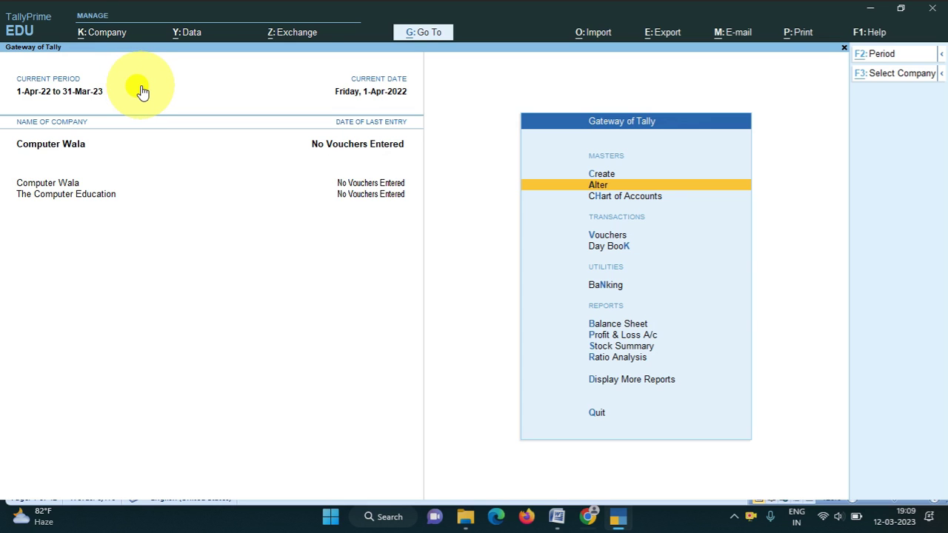
Switch the active company to The Computer Education from the list of loaded companies.
key("alt+k")
key("Down")
key("Down")
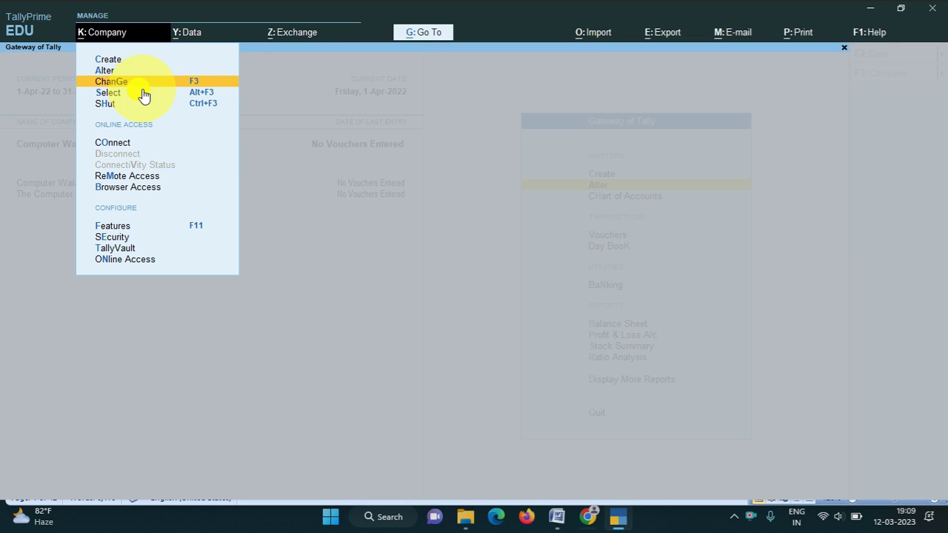
key("Return")
key("Down")
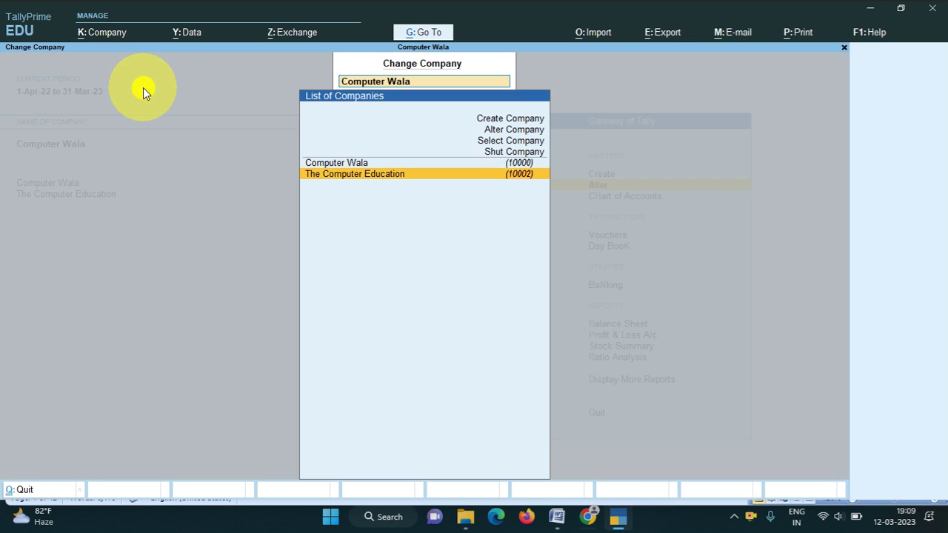
key("Return")
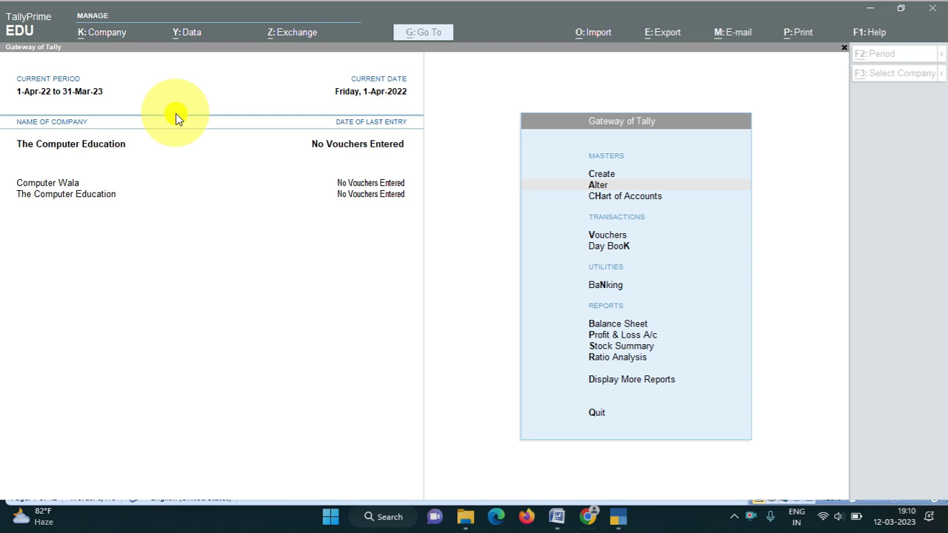
Browse the list of companies available to load, then close it without loading any.
key("alt+k")
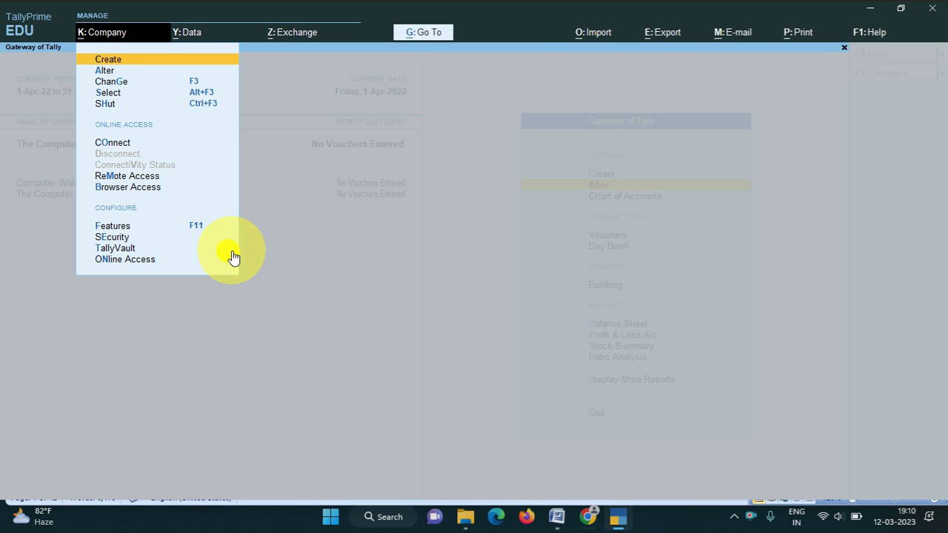
key("Down")
key("Down")
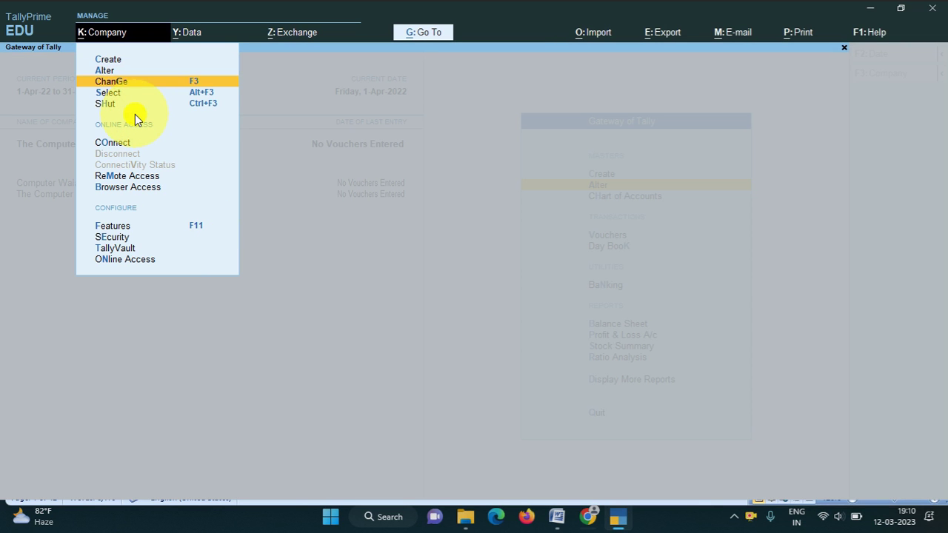
key("Down")
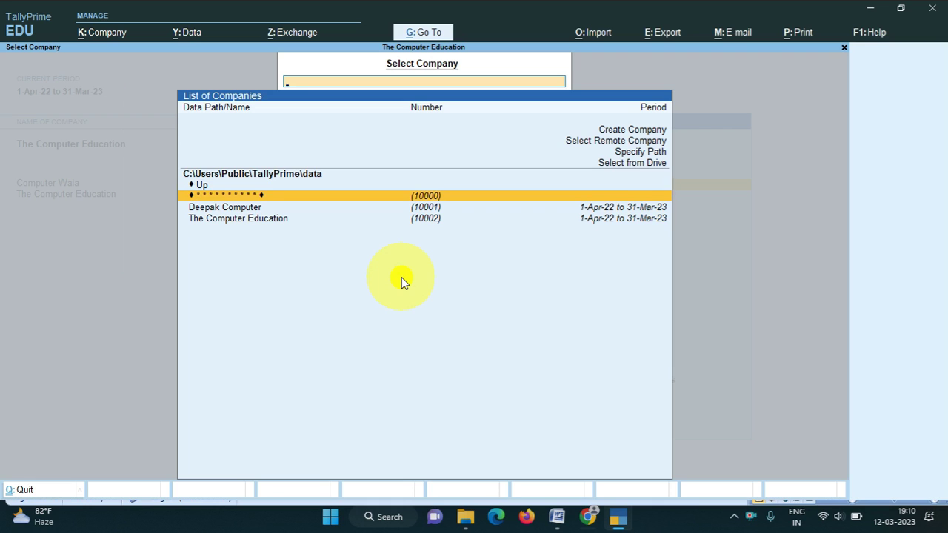
key("Down")
key("Down")
key("Up")
key("Down")
key("Up")
key("Down")
key("Up")
key("Down")
key("Up")
key("Down")
key("Up")
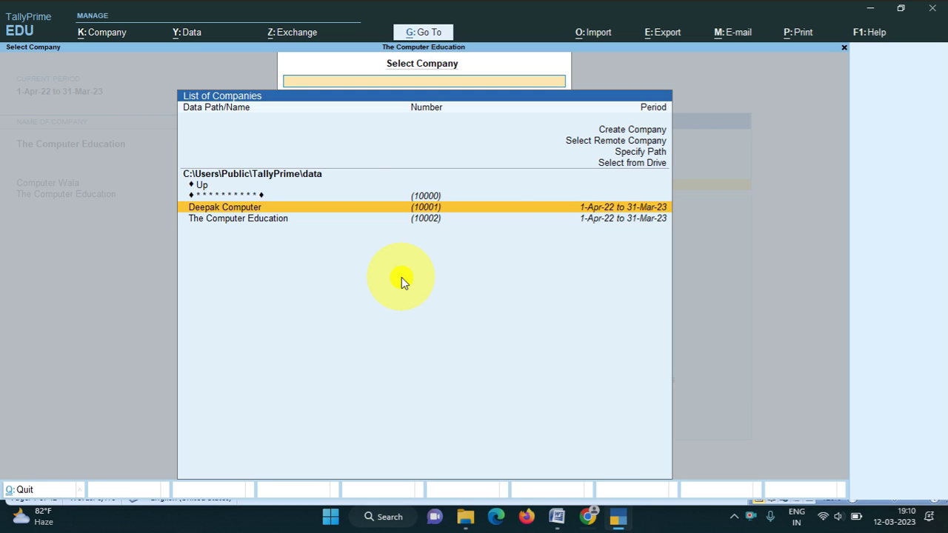
key("Escape")
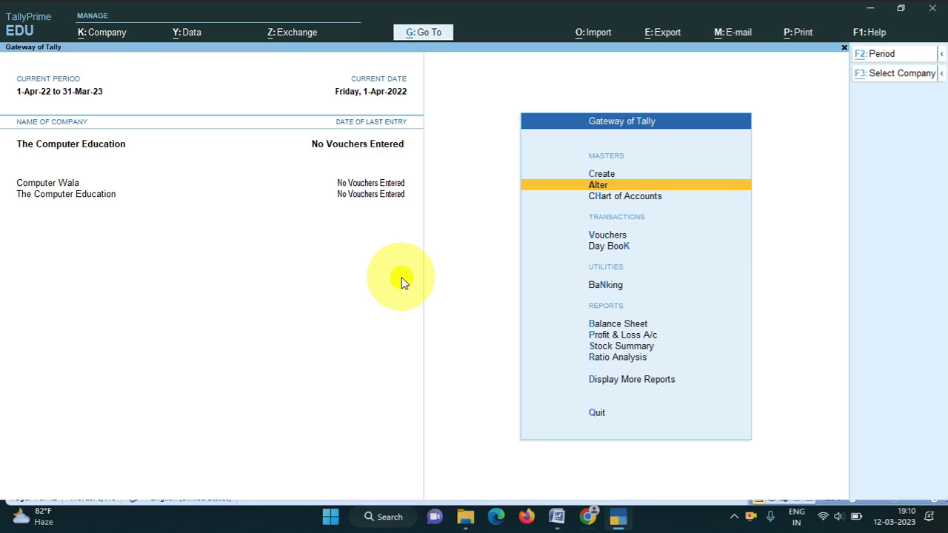
Shut Computer Wala, leaving The Computer Education loaded.
key("alt+k")
key("Down")
key("Down")
key("Down")
key("Down")
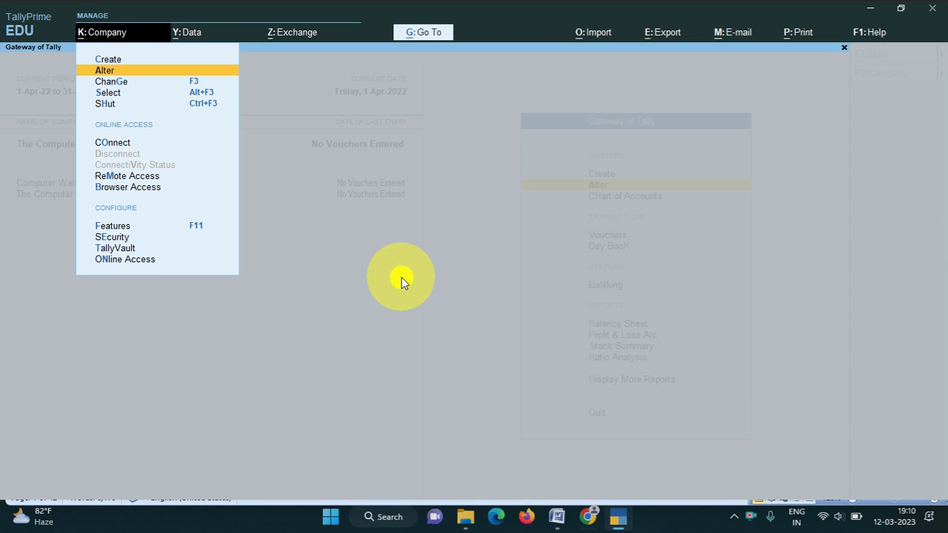
key("Return")
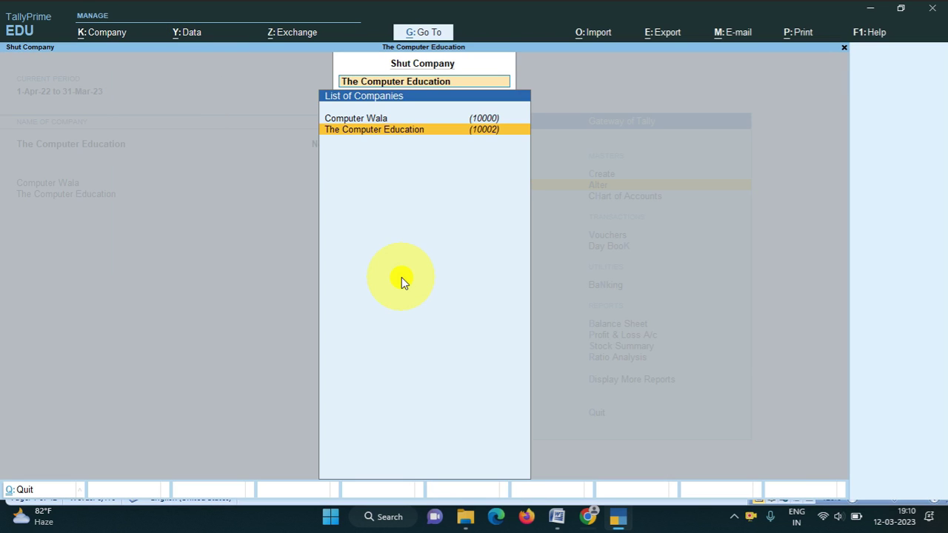
key("Up")
key("Return")
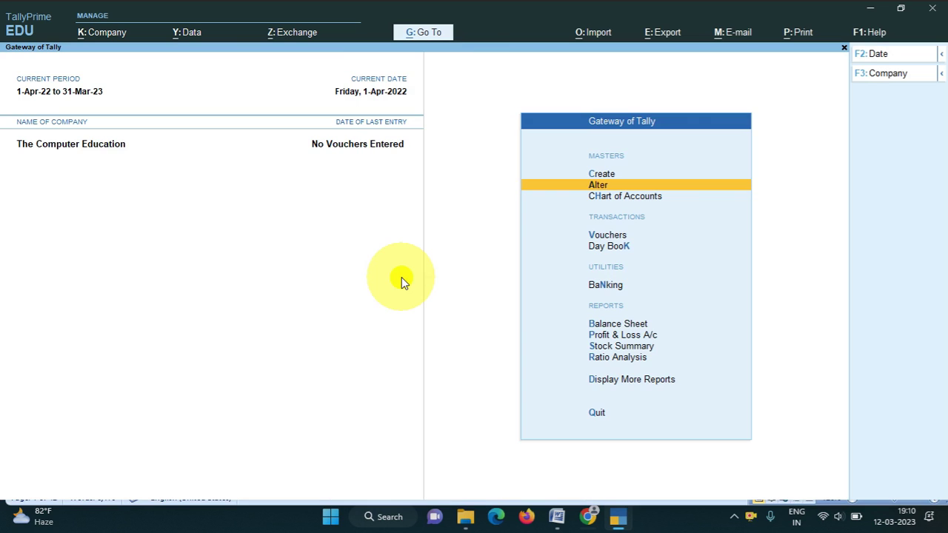
key("alt")
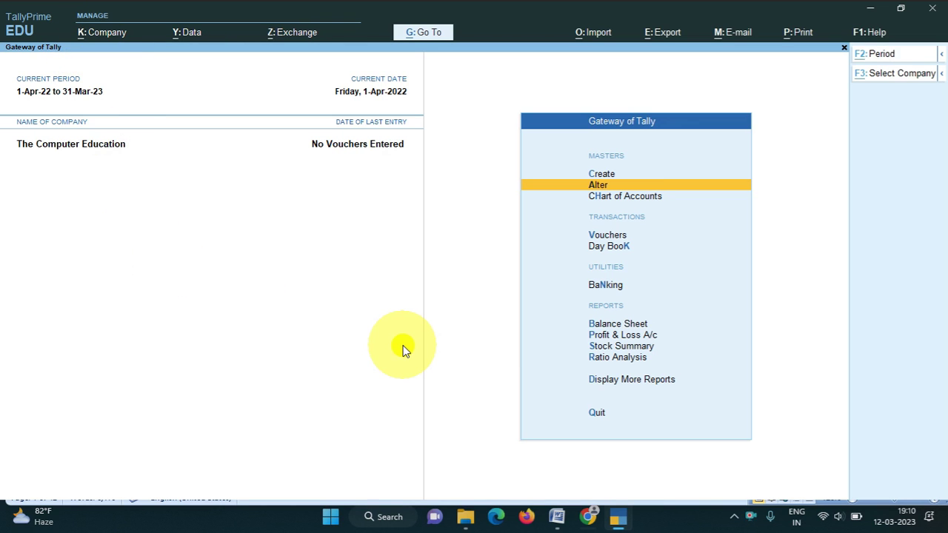
Open the Security and User Access settings, then quit them without saving.
key("alt+k")
key("Down")
key("Down")
key("Down")
key("Down")
key("Down")
key("Down")
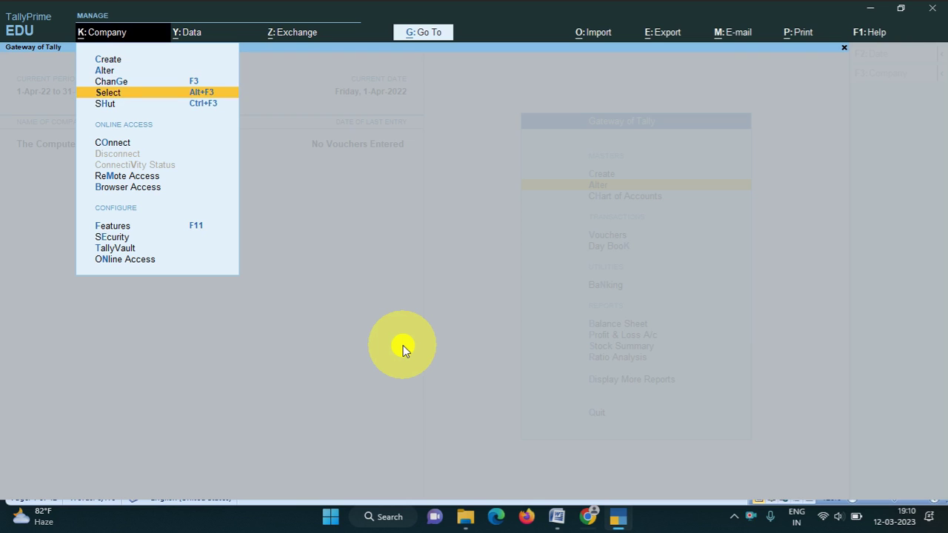
key("Down")
key("Down")
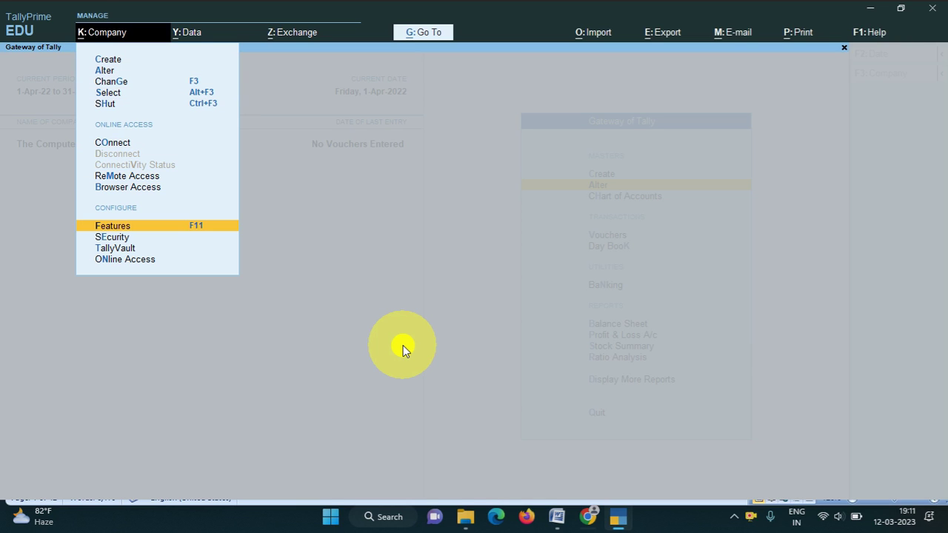
key("Down")
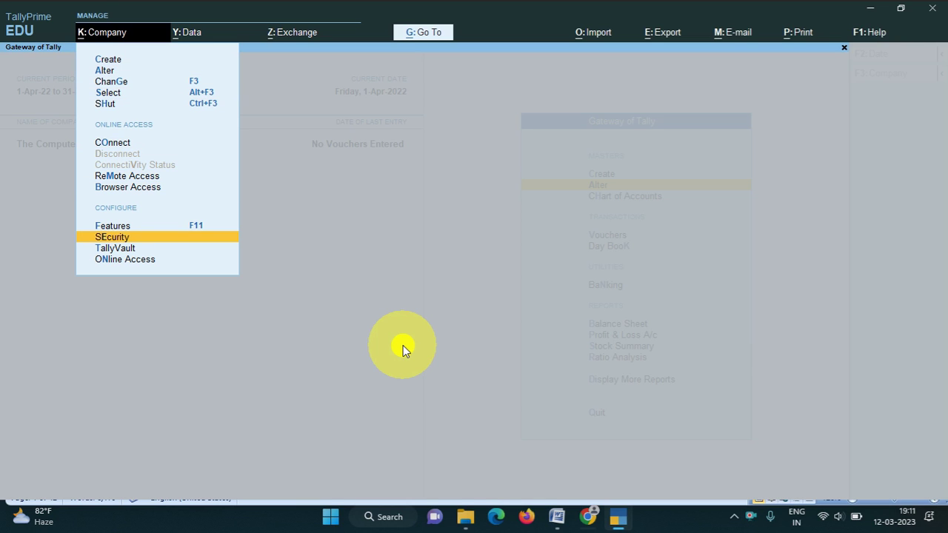
key("Down")
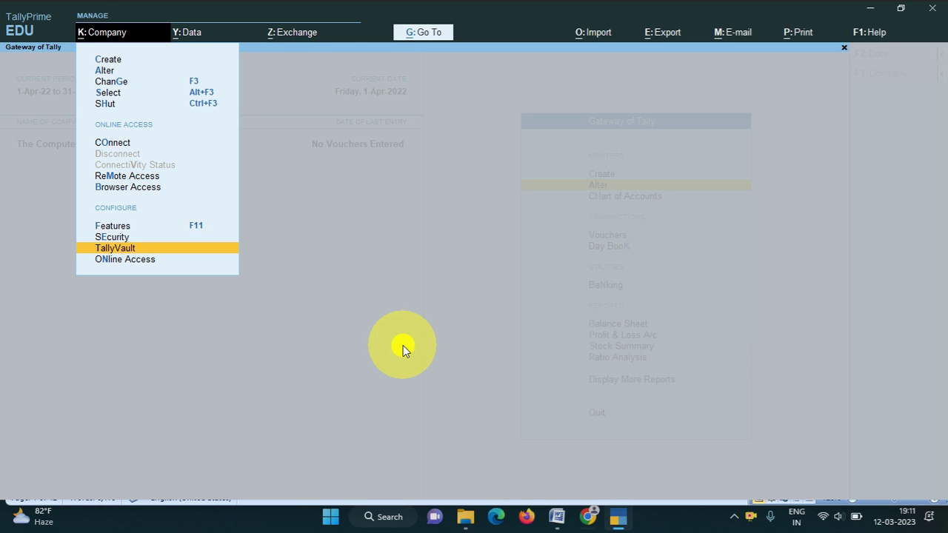
key("Up")
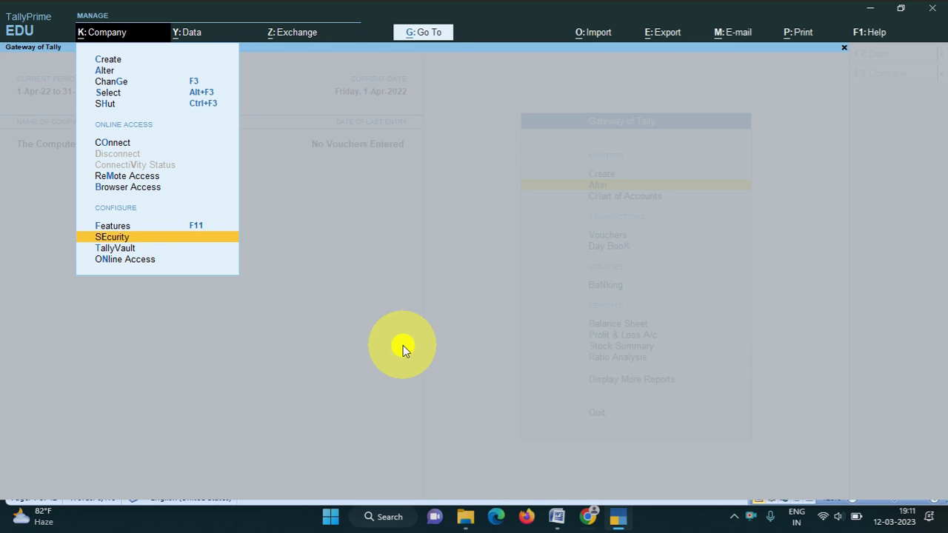
key("Return")
key("BackSpace")
key("Escape")
key("y")
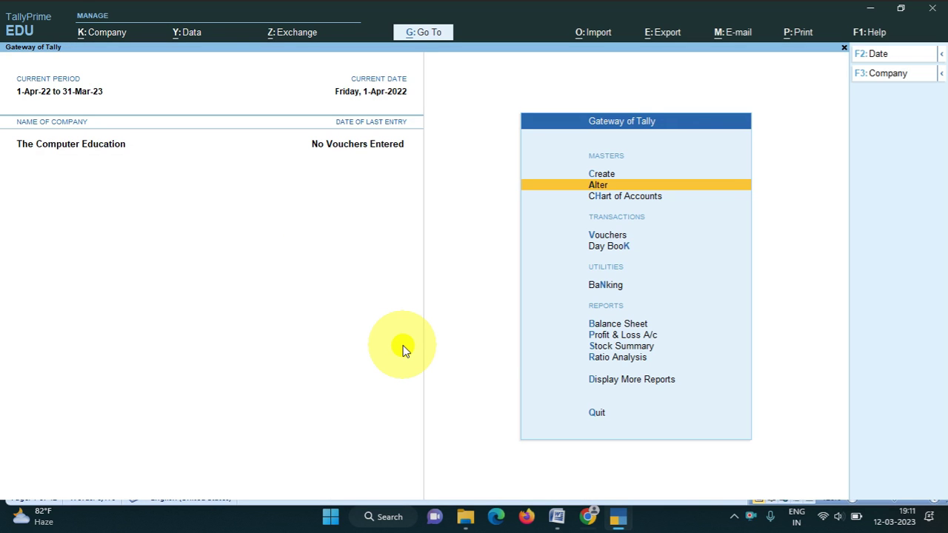
Set and confirm a TallyVault password for The Computer Education, then unlock it with that password.
key("alt+k")
key("Down")
key("Down")
key("Down")
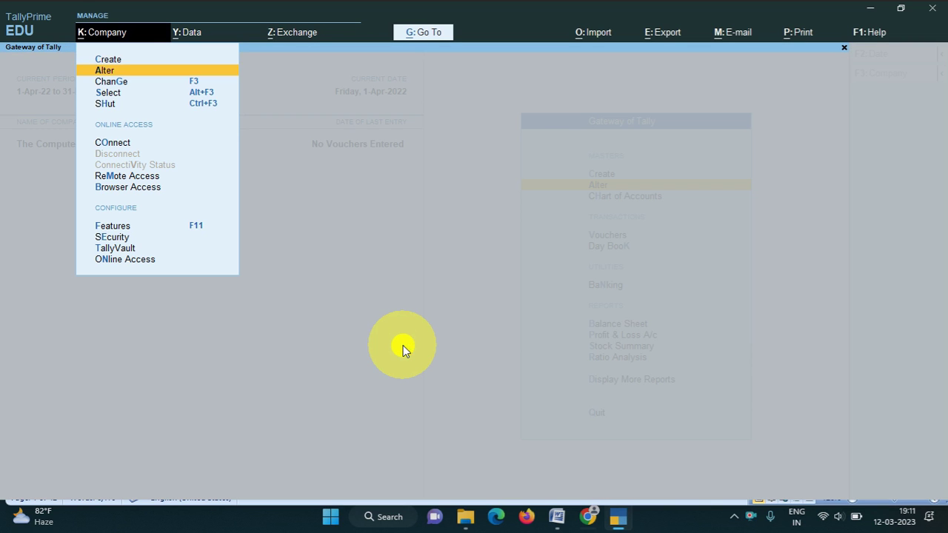
key("Down")
key("Down")
key("Down")
key("Down")
key("Down")
key("Down")
key("Down")
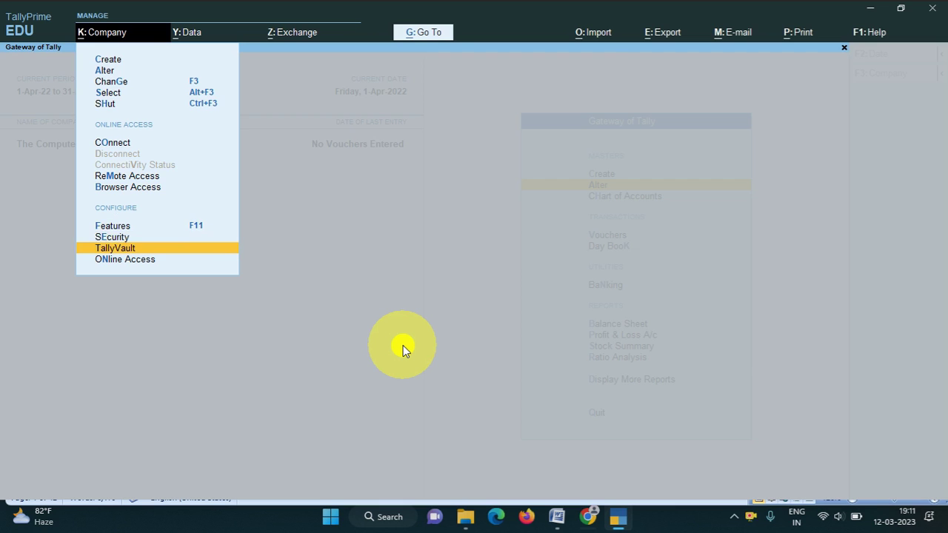
key("Return")
key("Return")
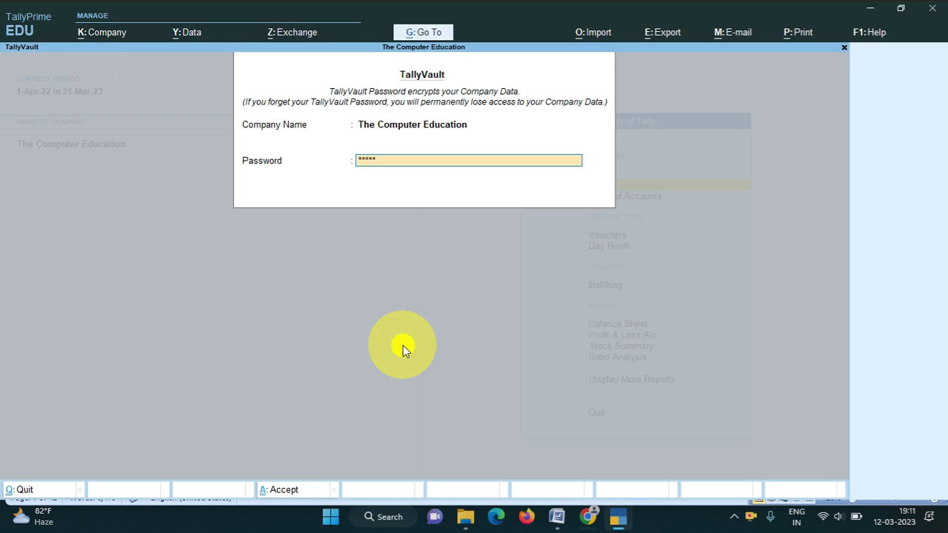
key("Return")
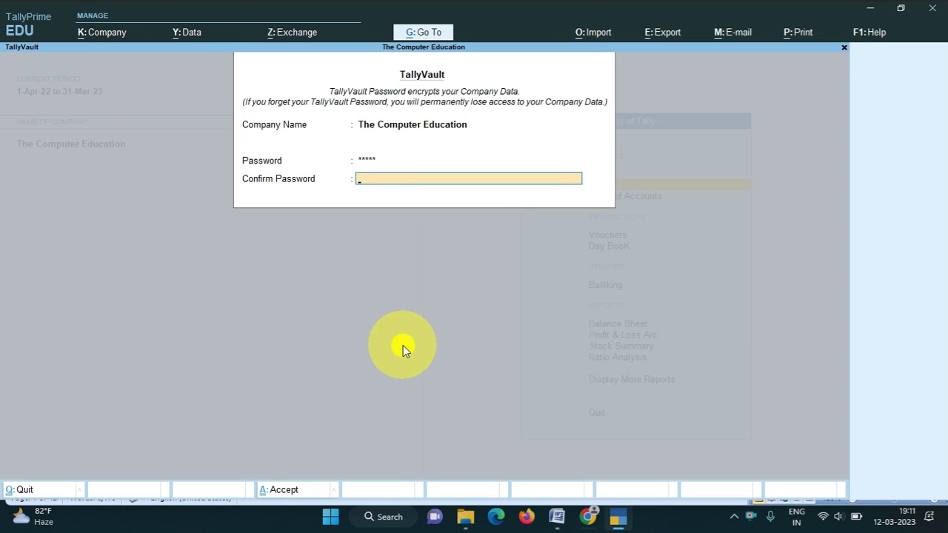
key("Return")
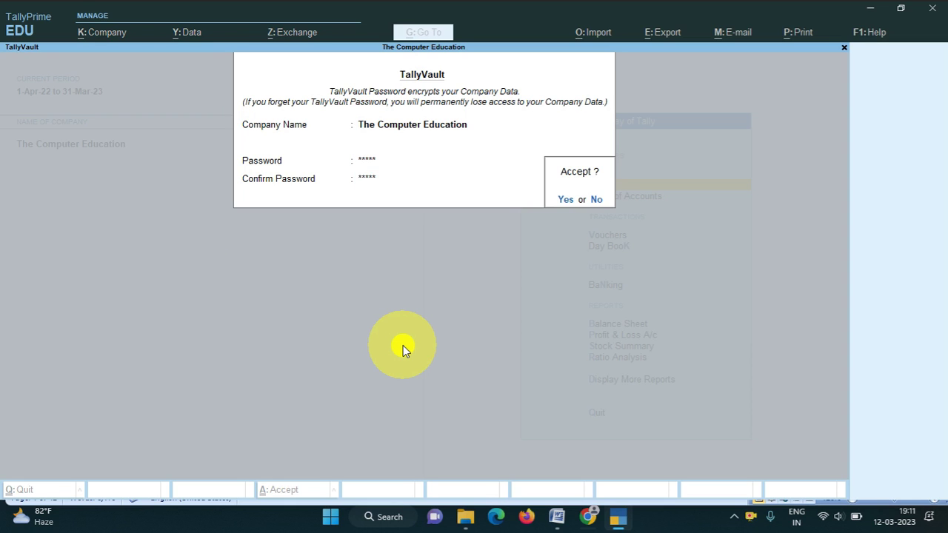
key("Return")
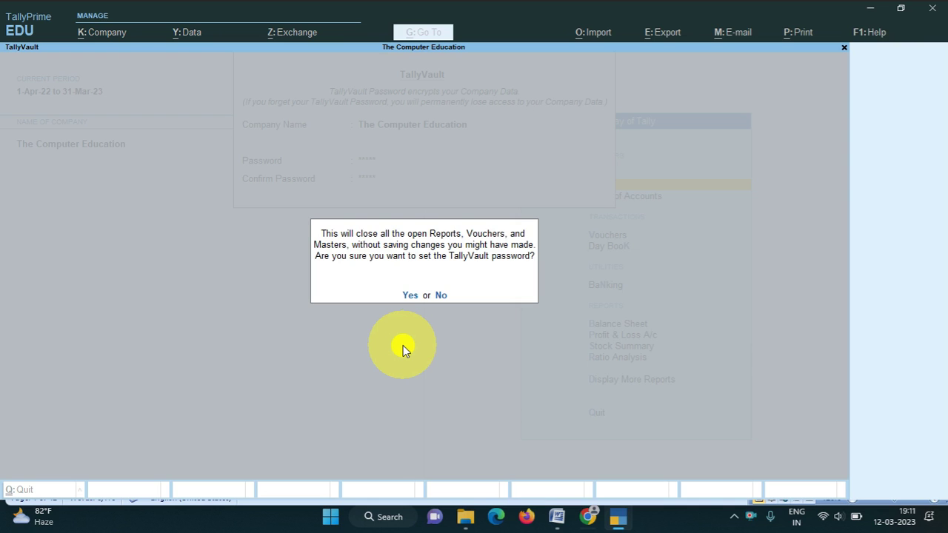
key("Return")
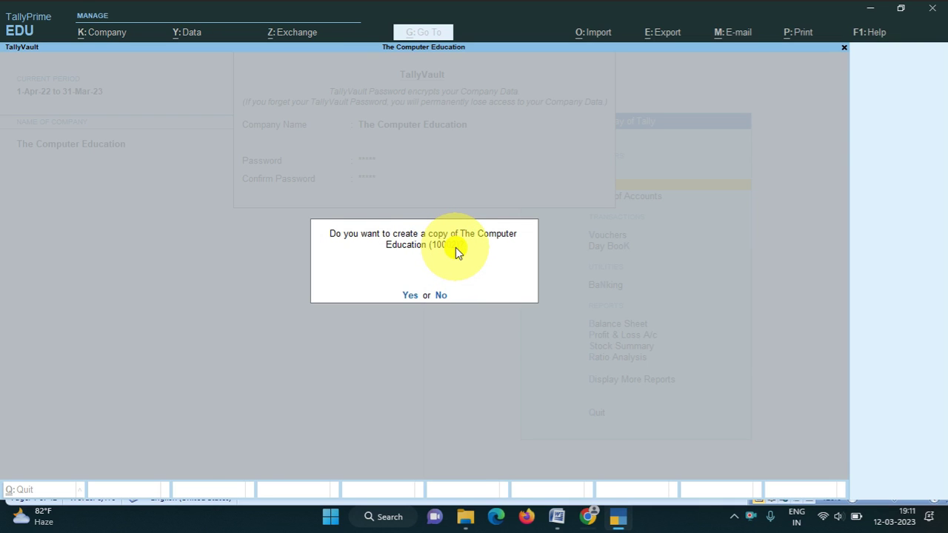
key("y")
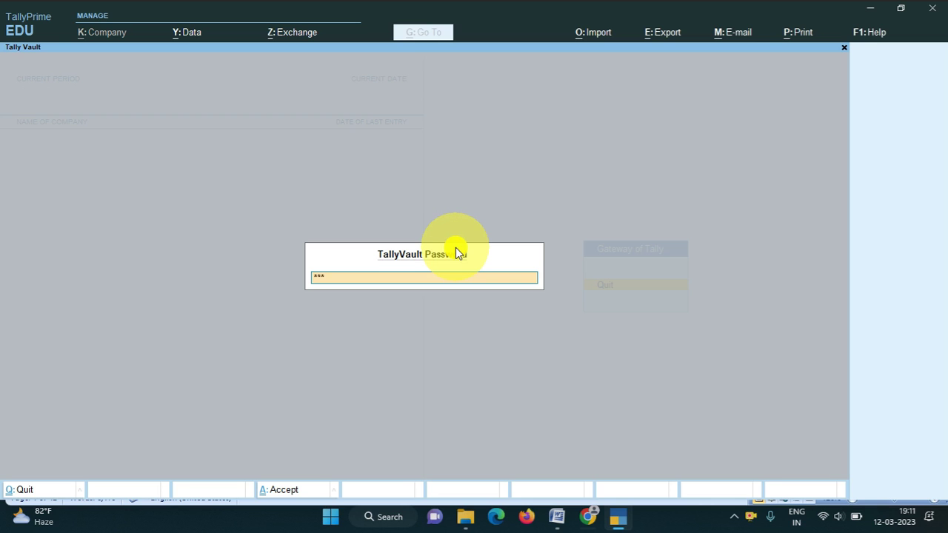
key("Return")
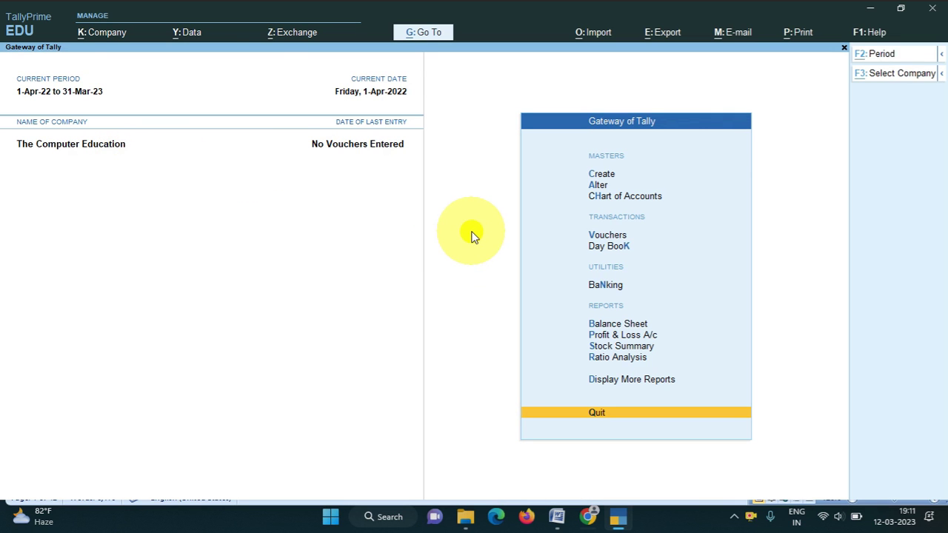
key("alt+k")
key("Down")
key("Down")
key("Down")
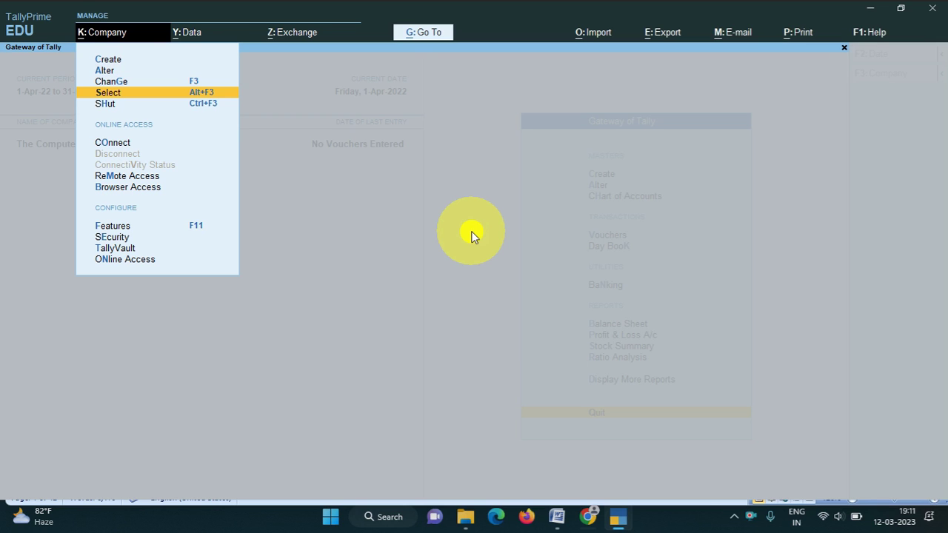
key("Return")
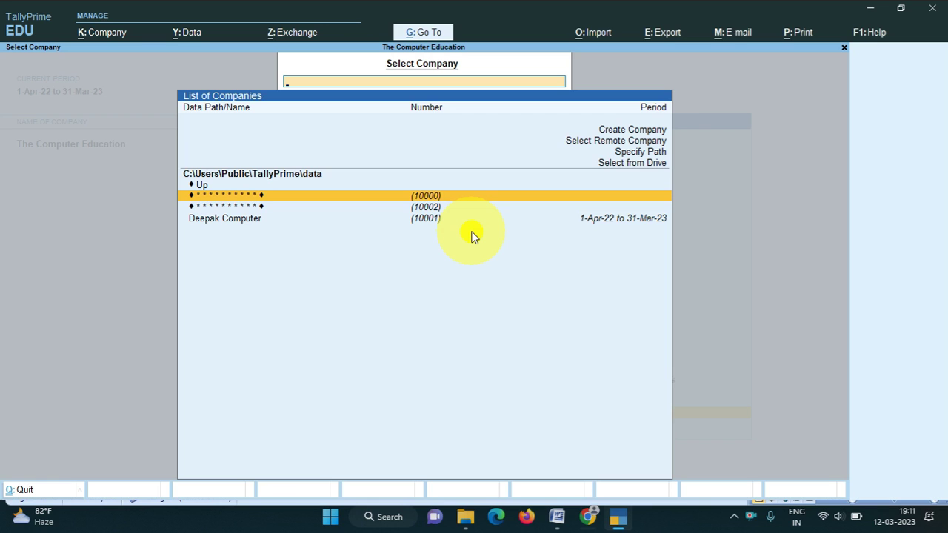
key("Down")
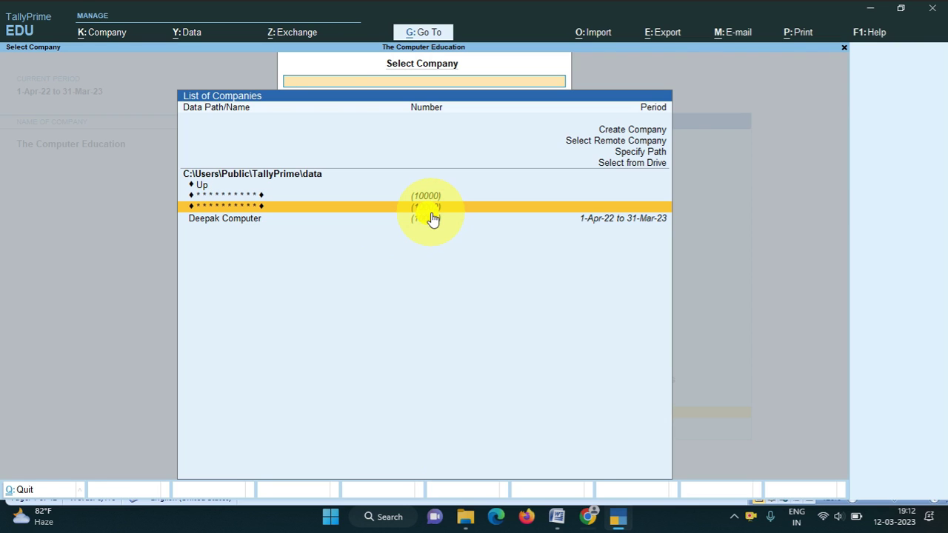
key("Escape")
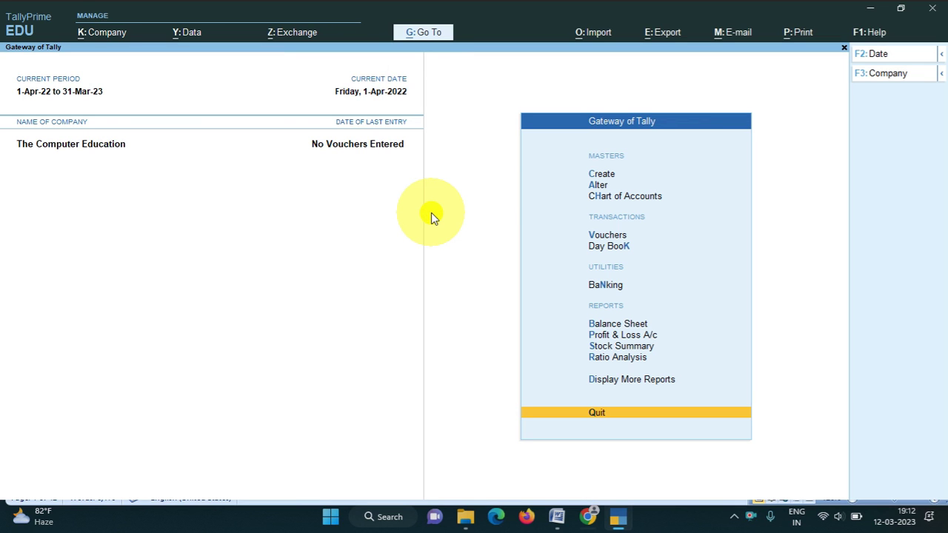
key("Up")
key("Up")
key("Up")
key("Up")
key("Up")
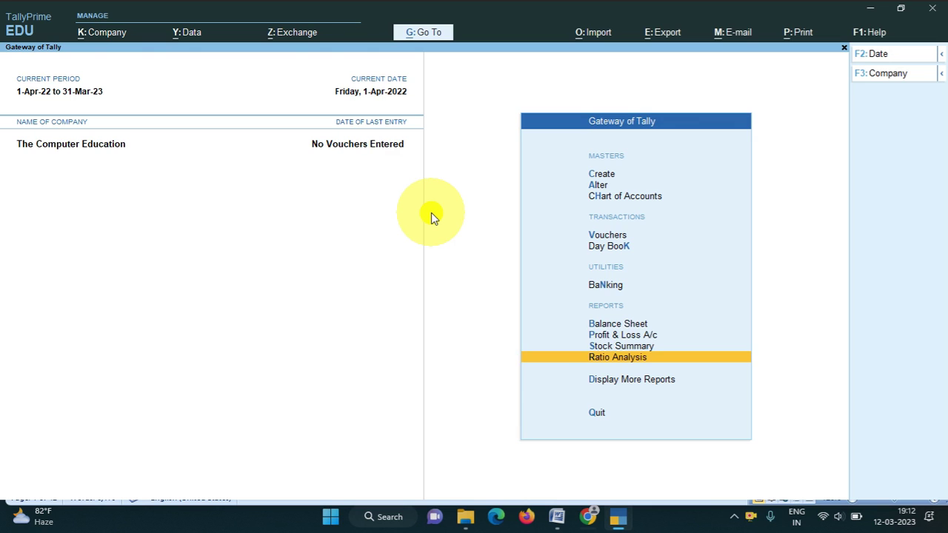
key("Up")
key("Up")
key("Up")
key("Up")
key("Down")
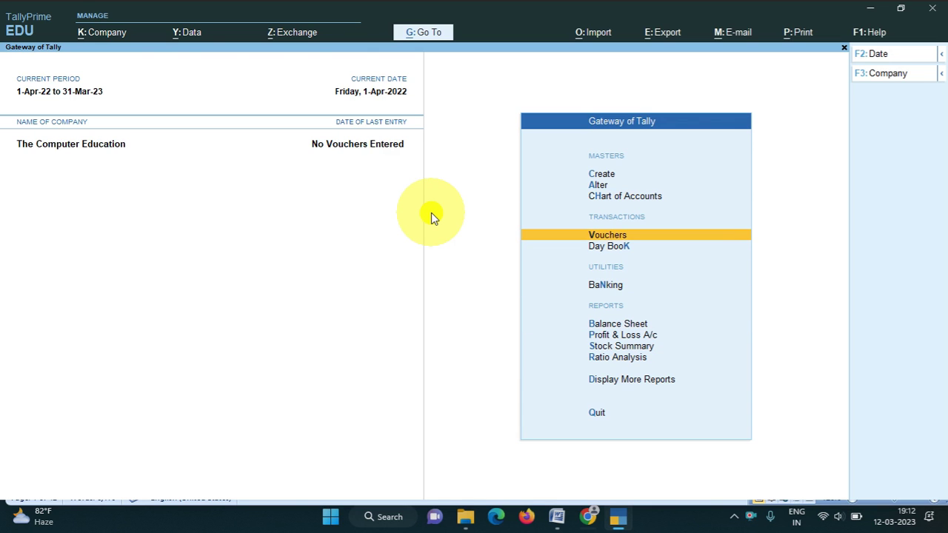
key("alt+k")
key("Down")
key("Down")
key("Down")
key("Down")
key("Down")
key("Down")
key("Down")
key("Down")
key("Down")
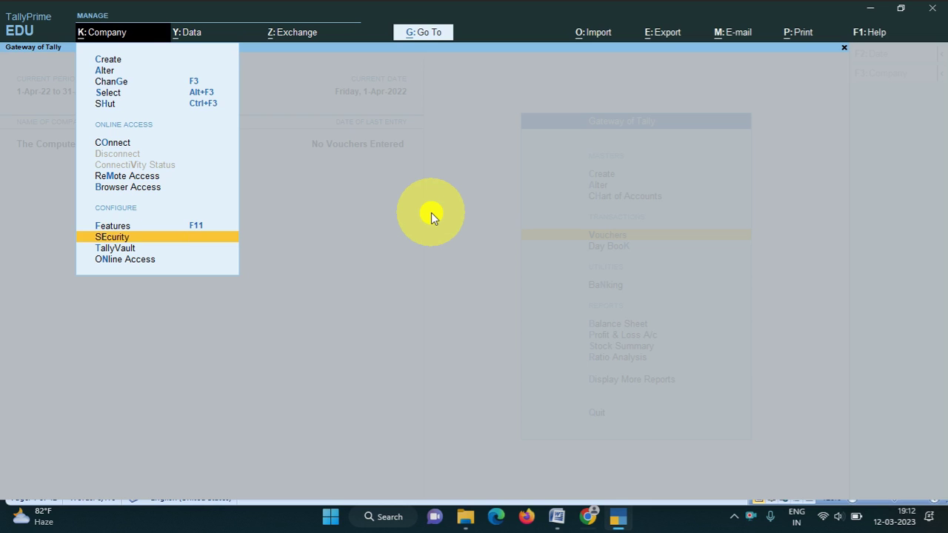
Set Control User Access to Yes and enter the administrator username and confirmed password.
key("Down")
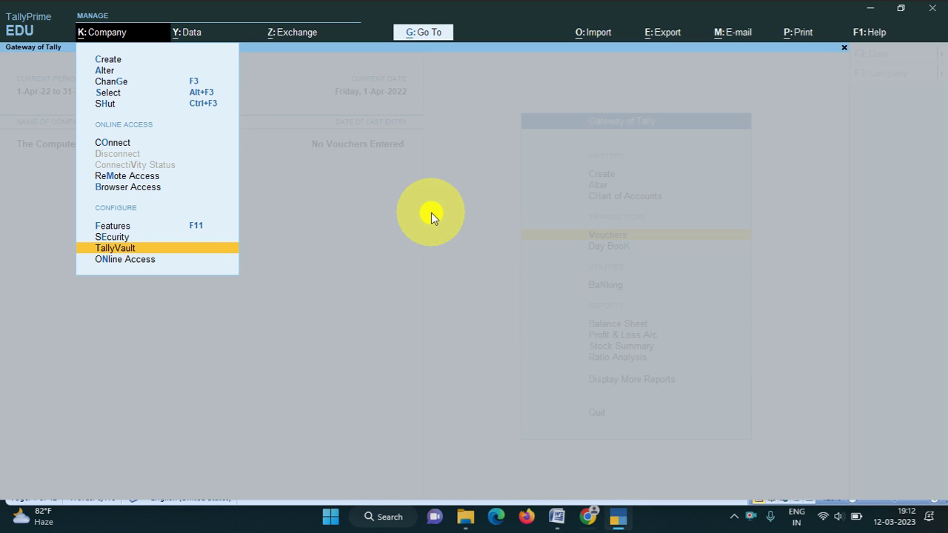
key("Up")
key("Return")
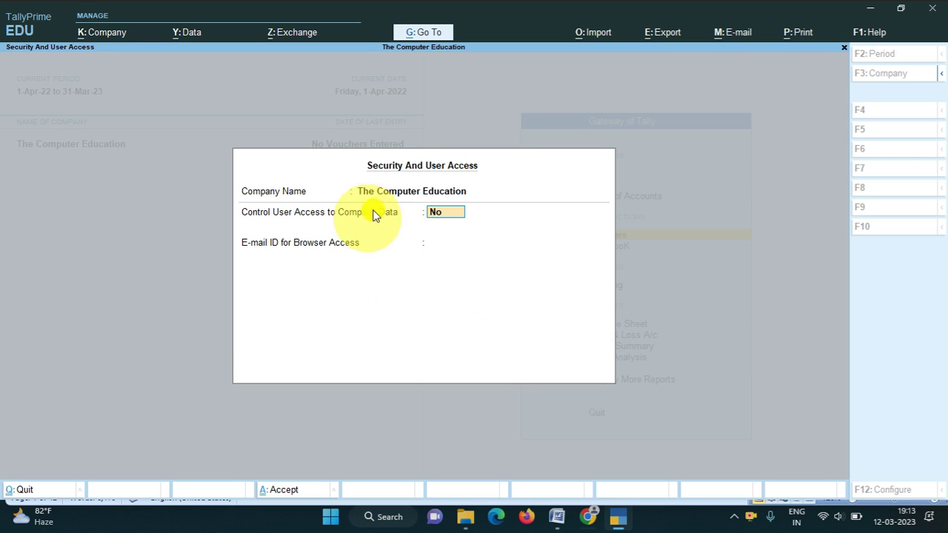
type("y")
key("Return")
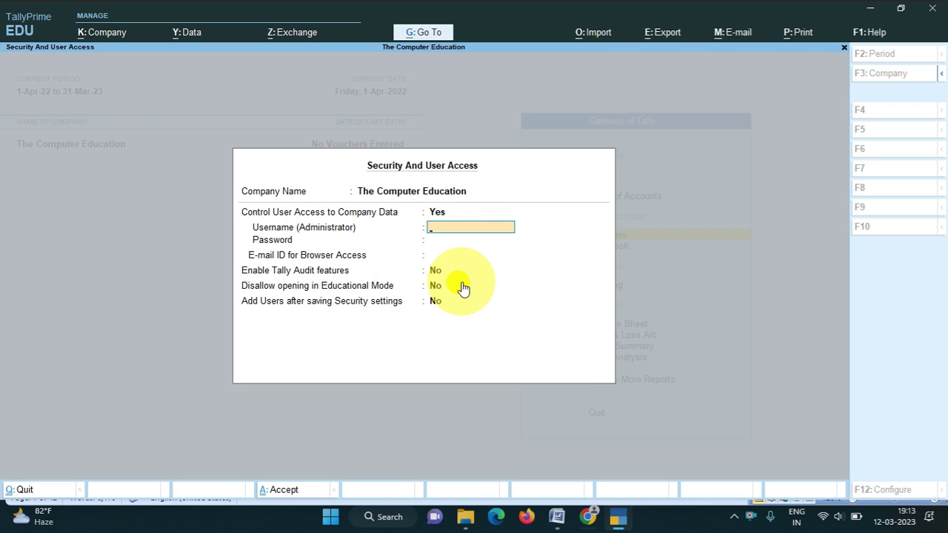
type("Lal")
key("Return")
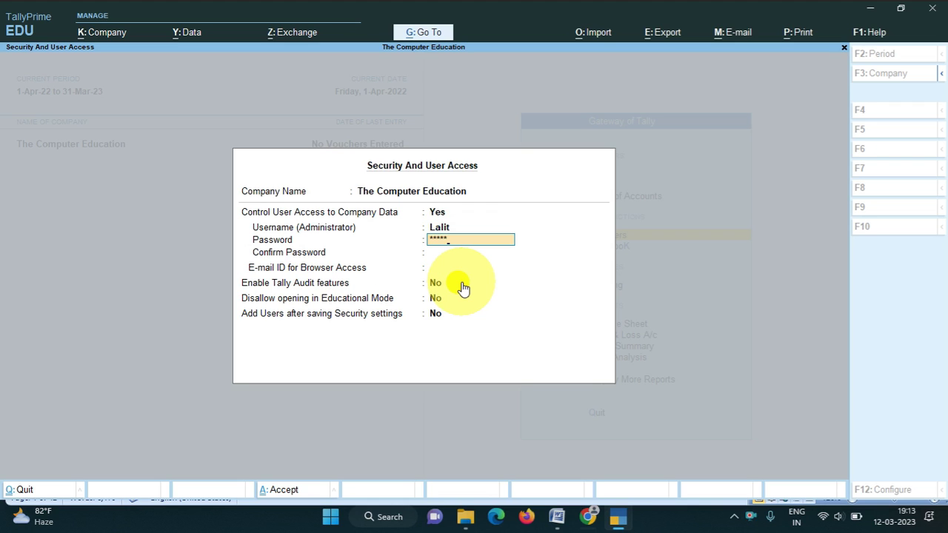
key("Return")
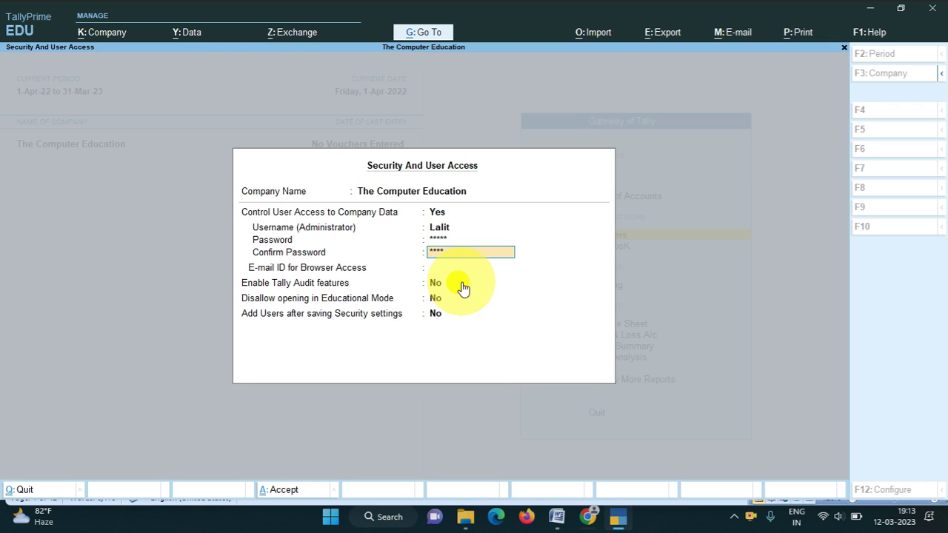
key("Return")
key("Return")
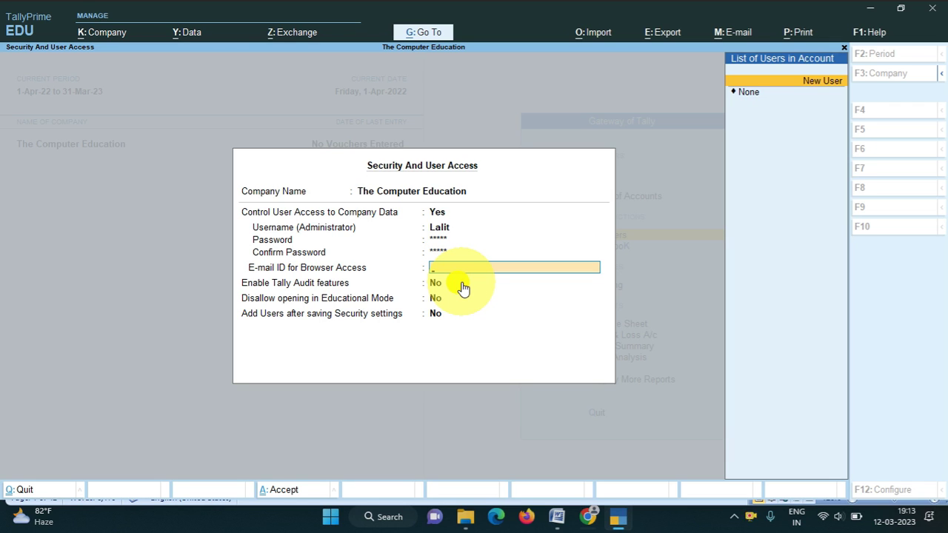
Leave the browser access e-mail as None and set Add Users after saving to Yes.
key("Return")
key("Return")
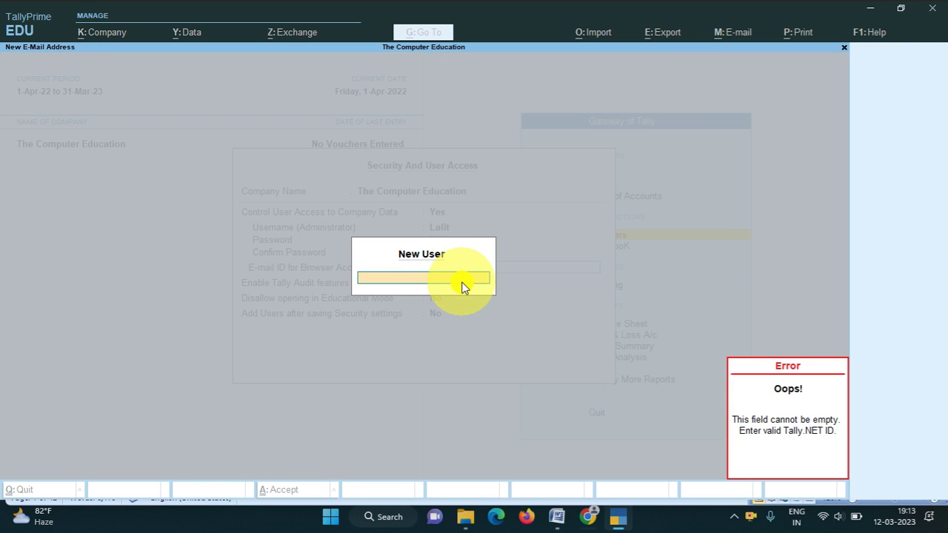
key("Escape")
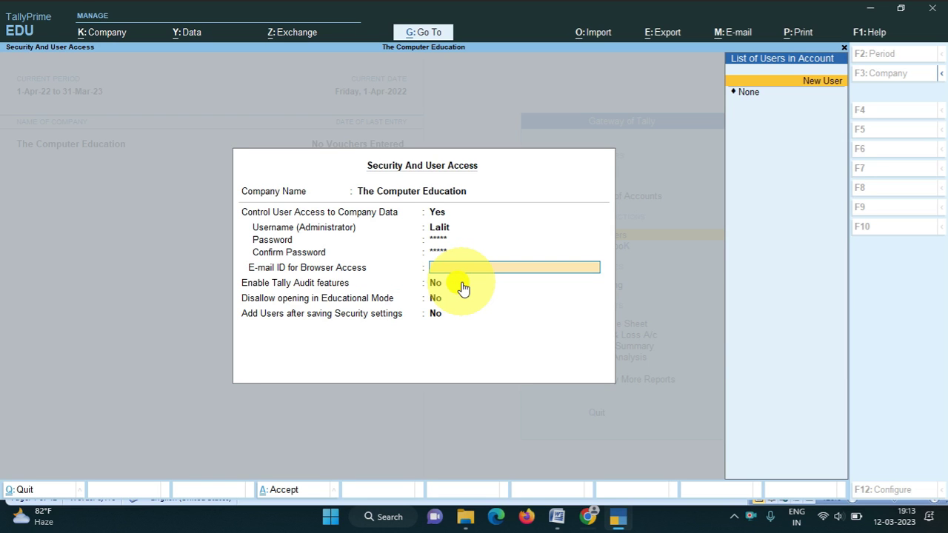
key("Down")
key("Return")
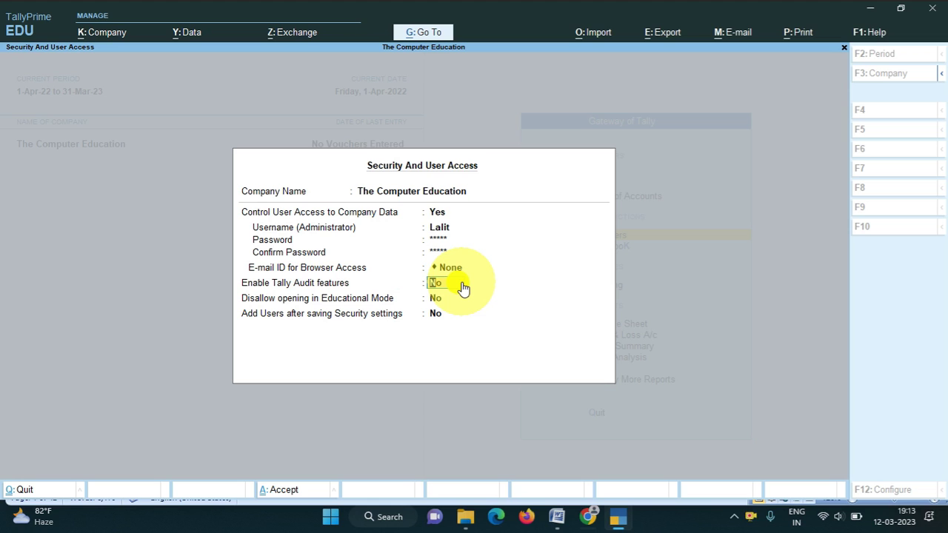
key("Return")
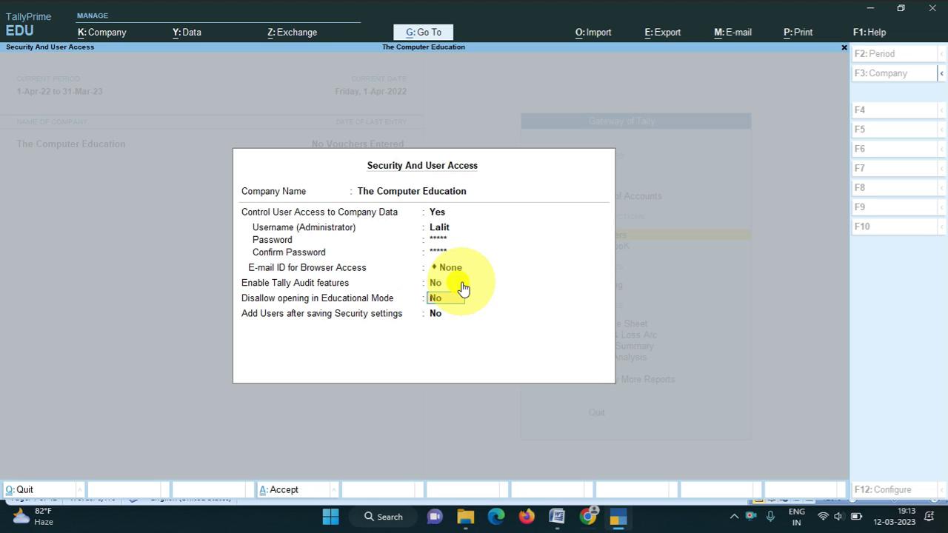
key("Return")
type("y")
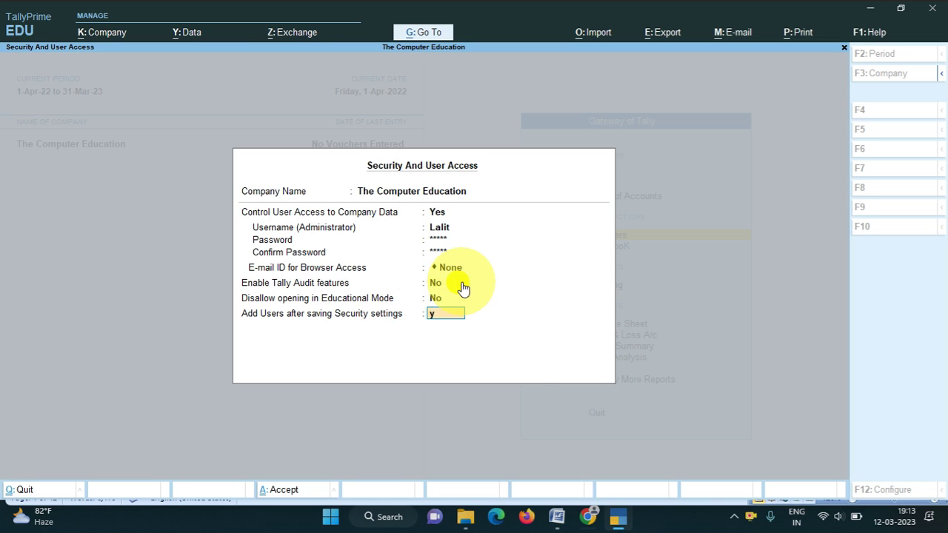
key("Return")
Save the security settings and add the first Data Entry user with a username and password.
key("y")
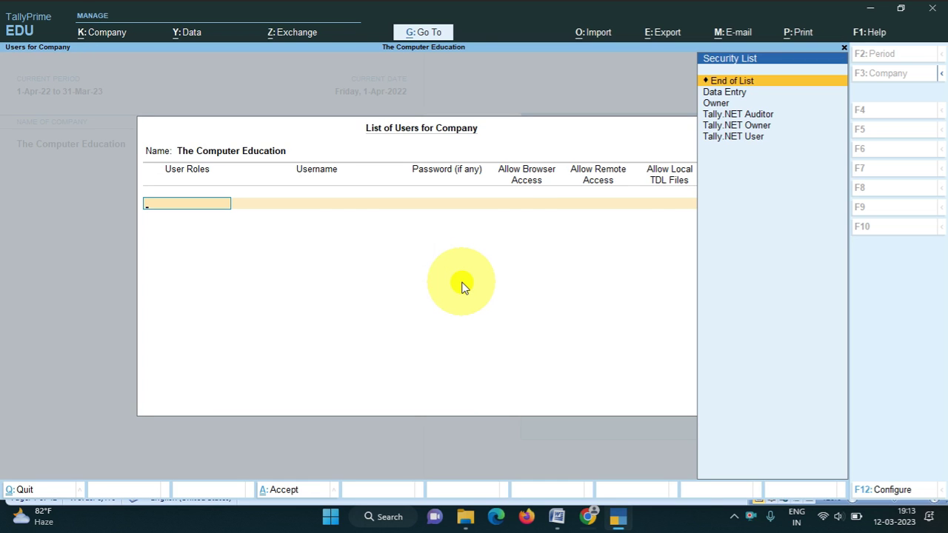
key("Down")
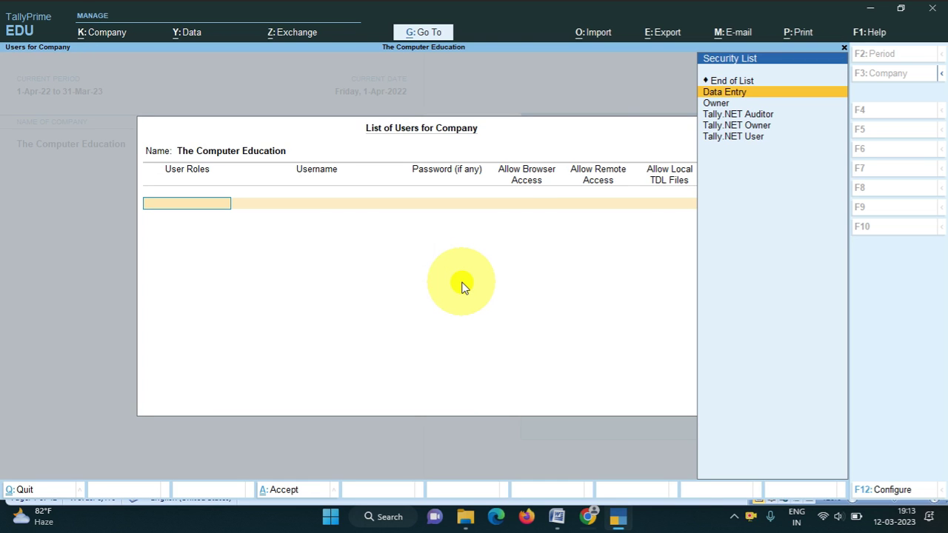
key("Return")
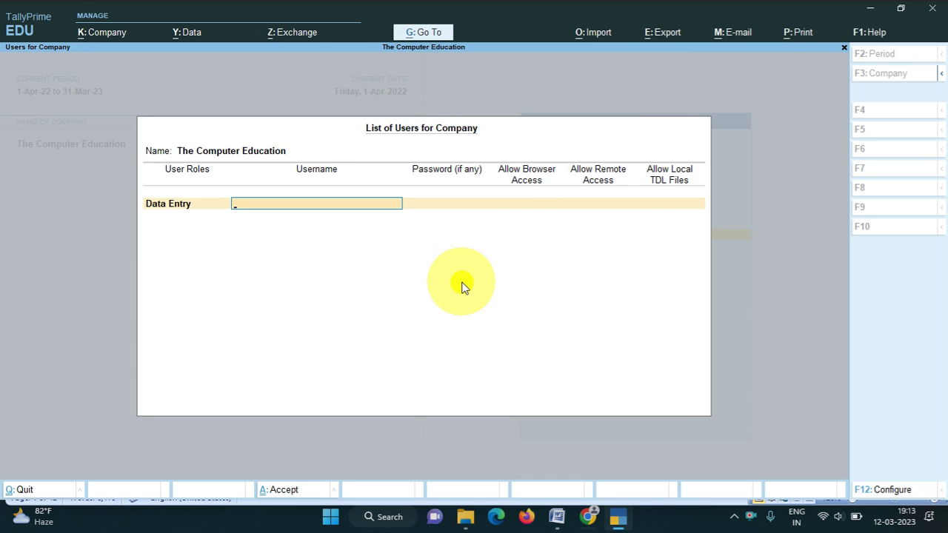
type("dinesh")
key("Return")
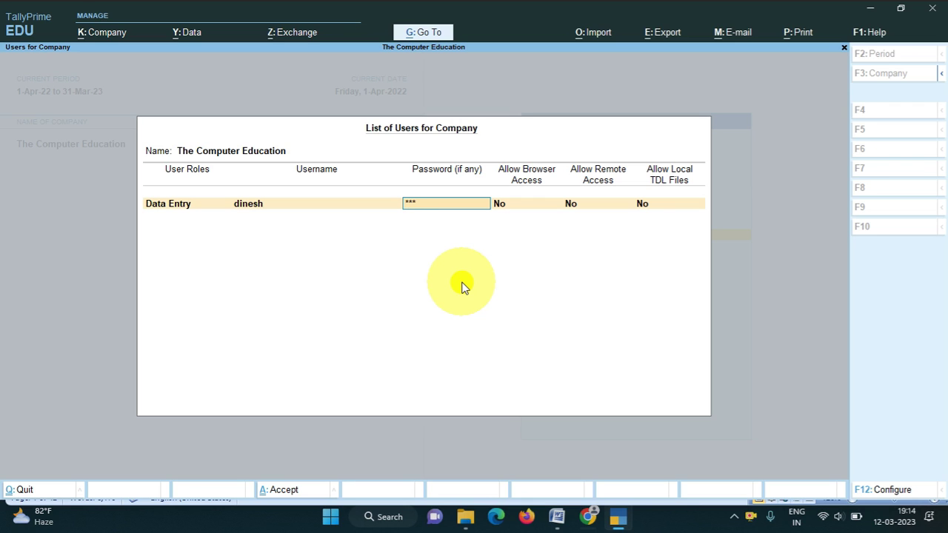
key("Return")
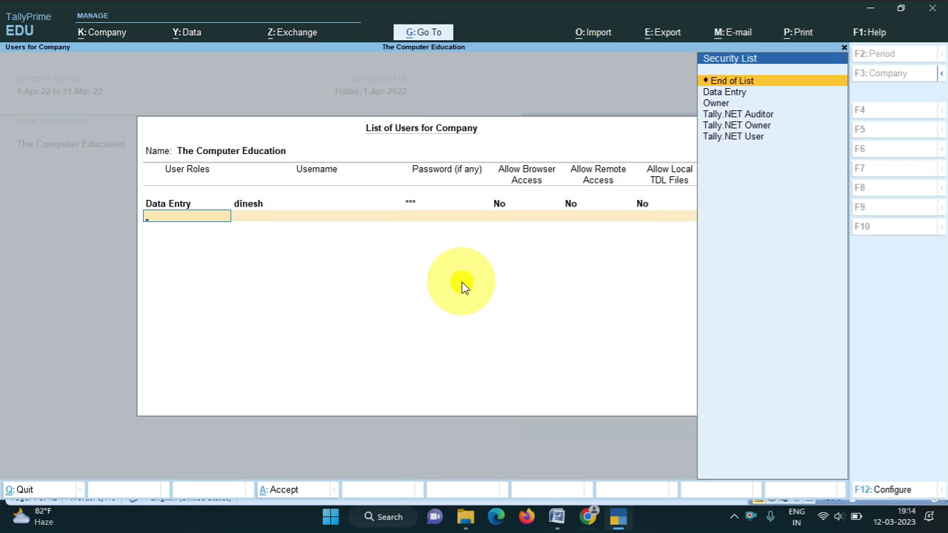
Add a second Data Entry user with its own username and password, then save the user list.
key("Down")
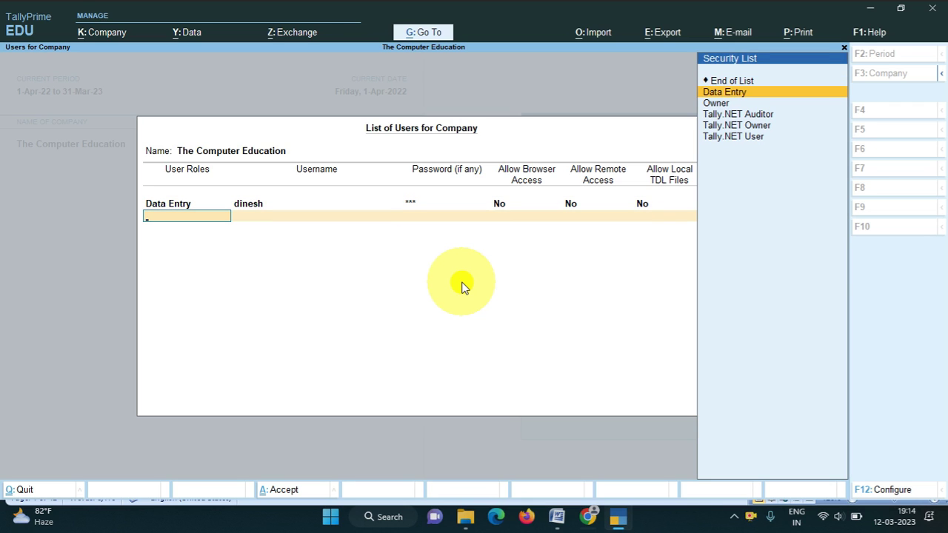
key("Return")
type("Sonu")
key("Return")
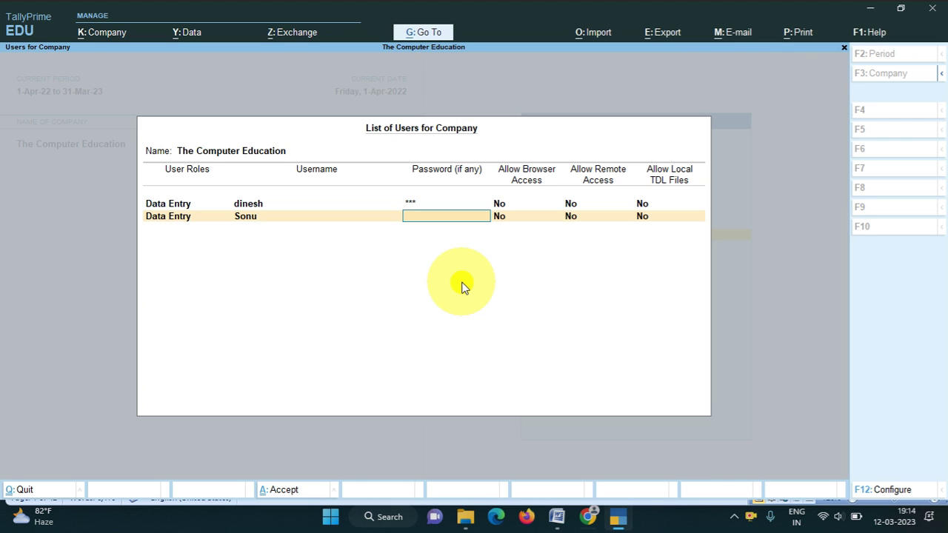
type("**")
key("Return")
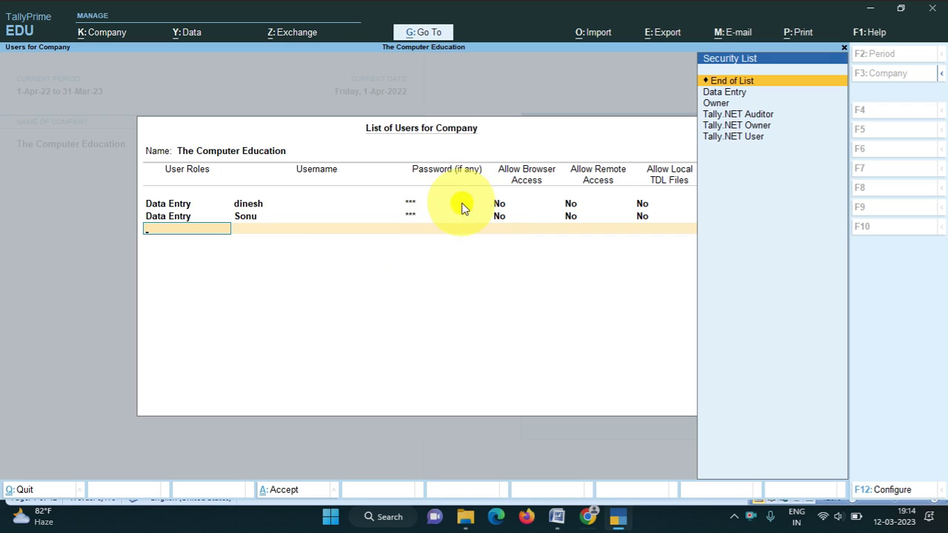
key("ctrl")
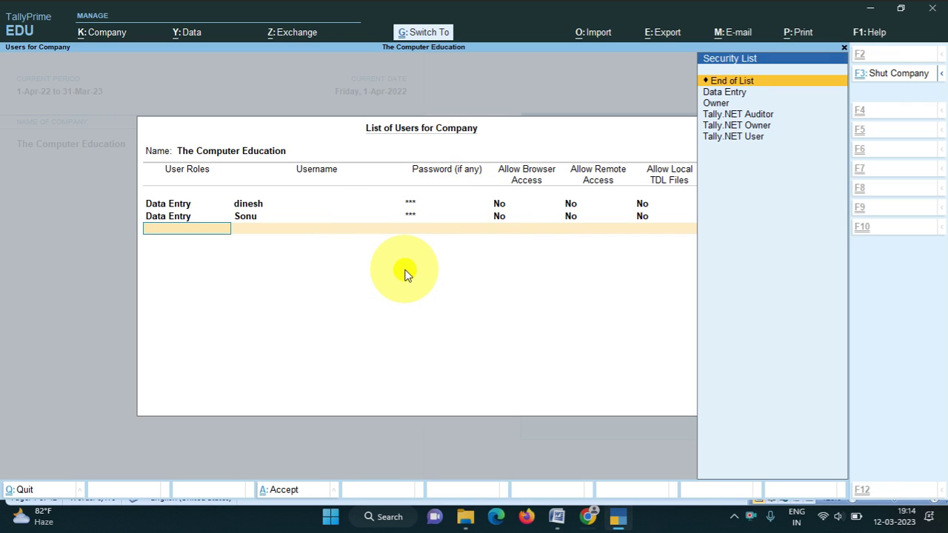
key("ctrl+q")
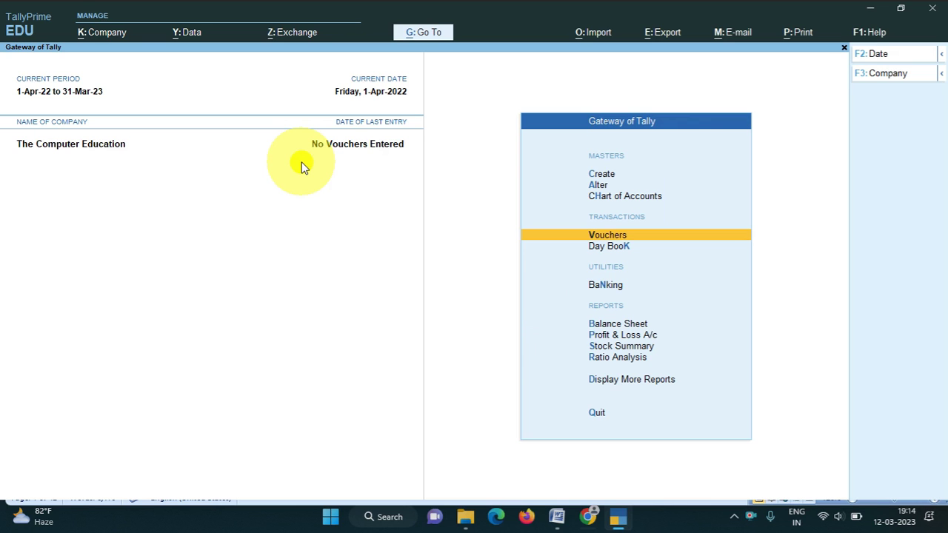
Shut The Computer Education.
key("alt+k")
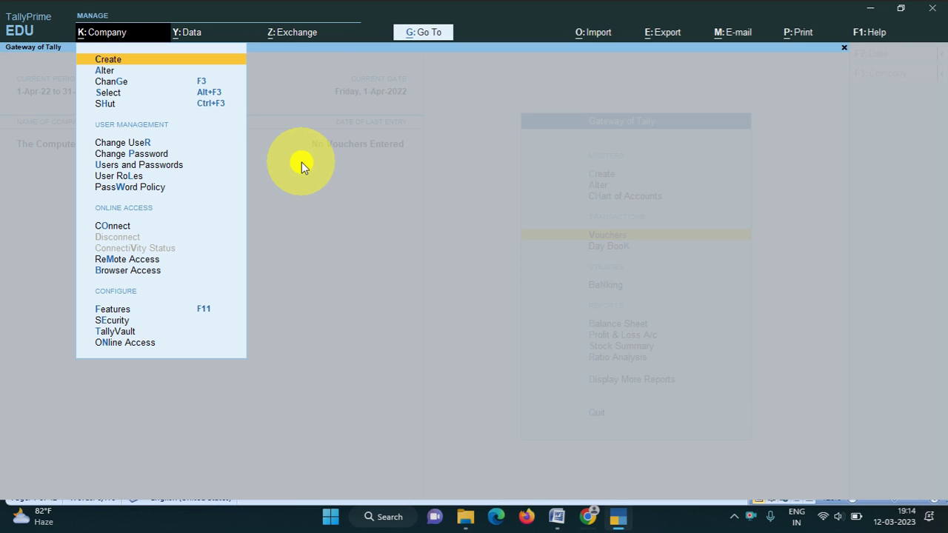
key("Down")
key("Down")
key("Down")
key("Down")
key("Return")
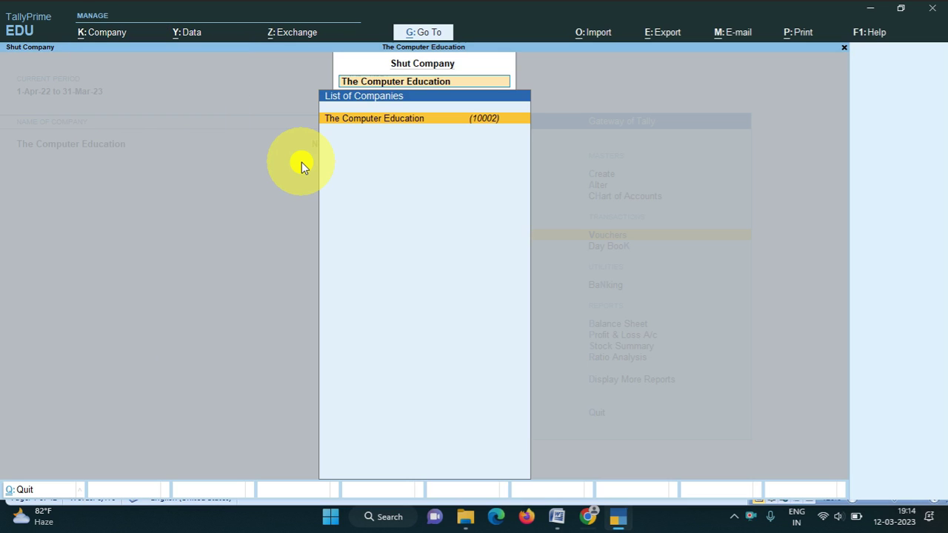
key("Return")
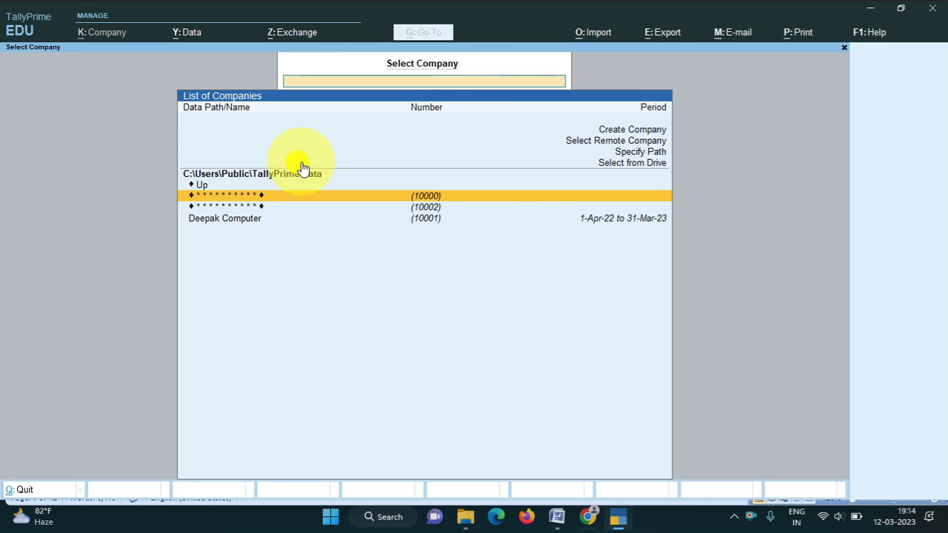
Reopen company (10002) with its TallyVault password and a user's username and password.
key("Down")
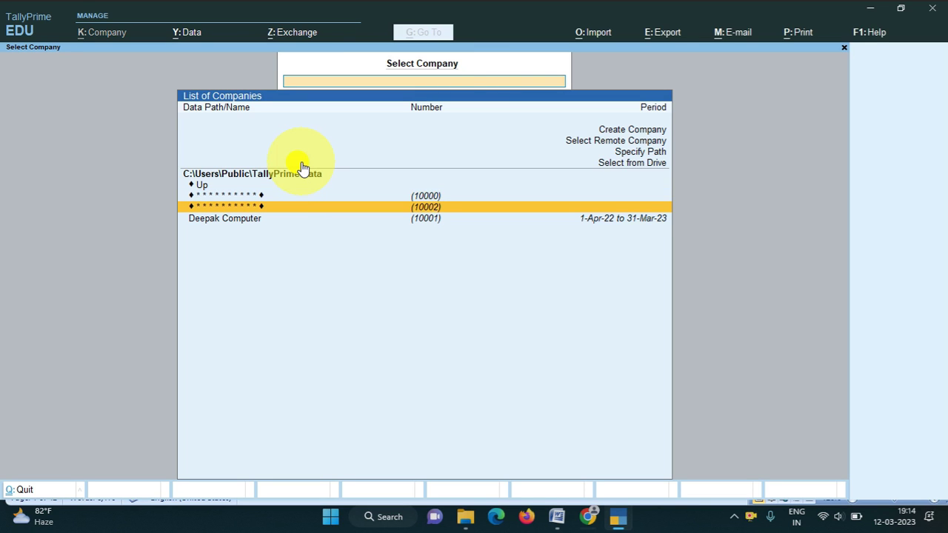
key("Return")
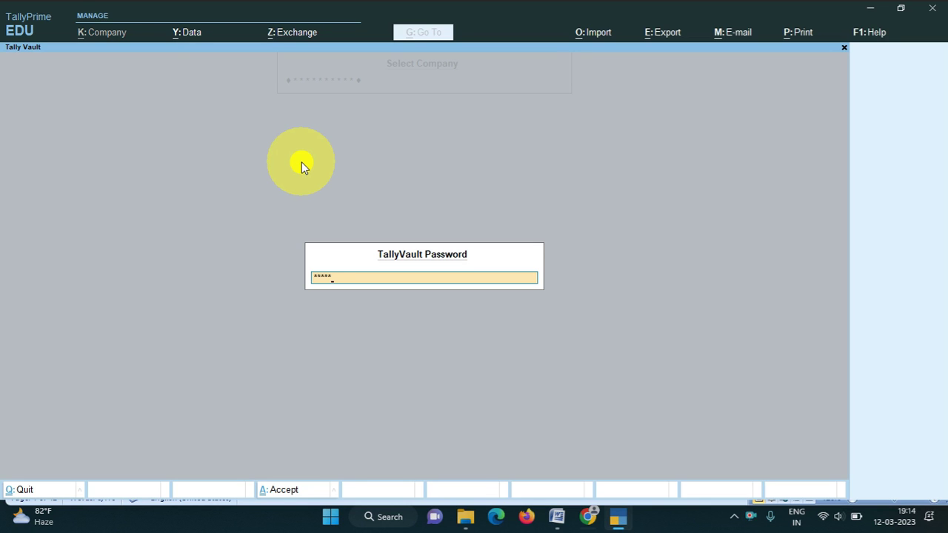
key("Return")
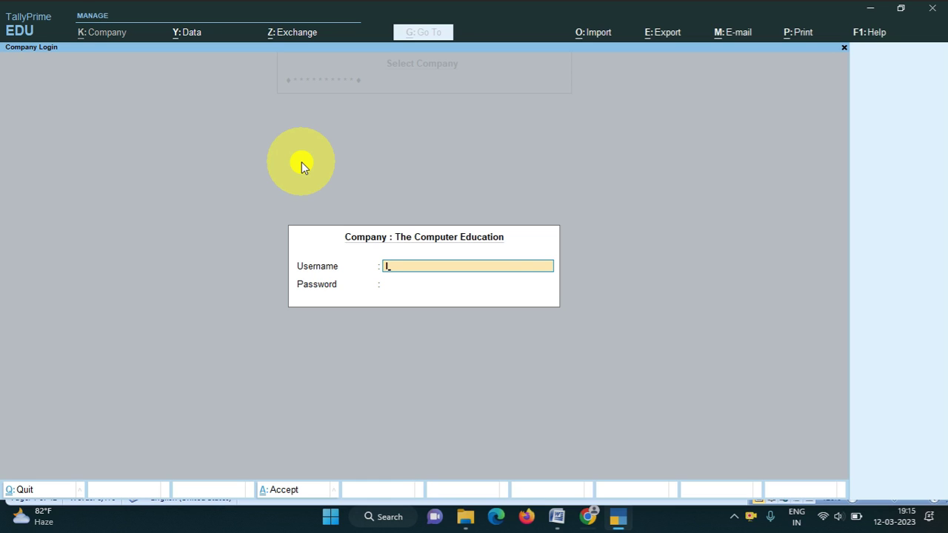
type("Lalit")
key("Return")
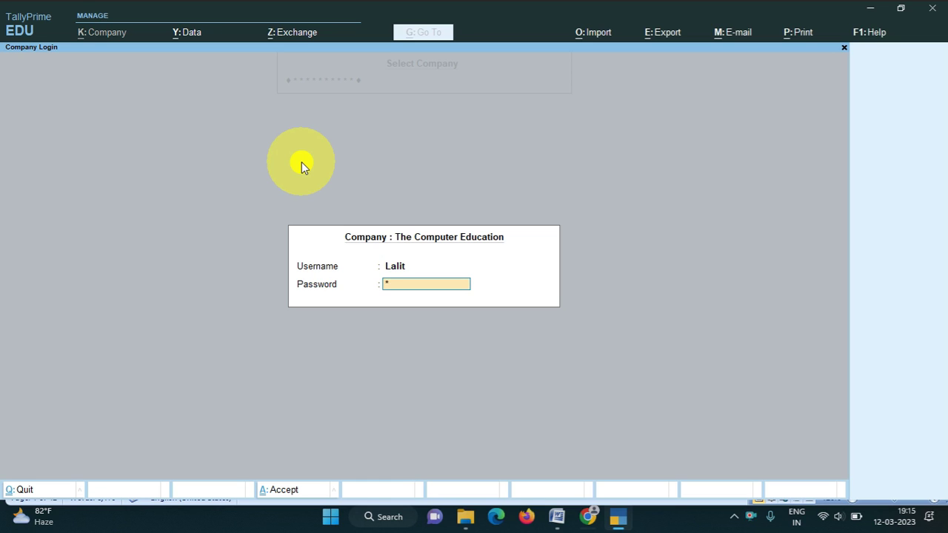
type("****")
key("Return")
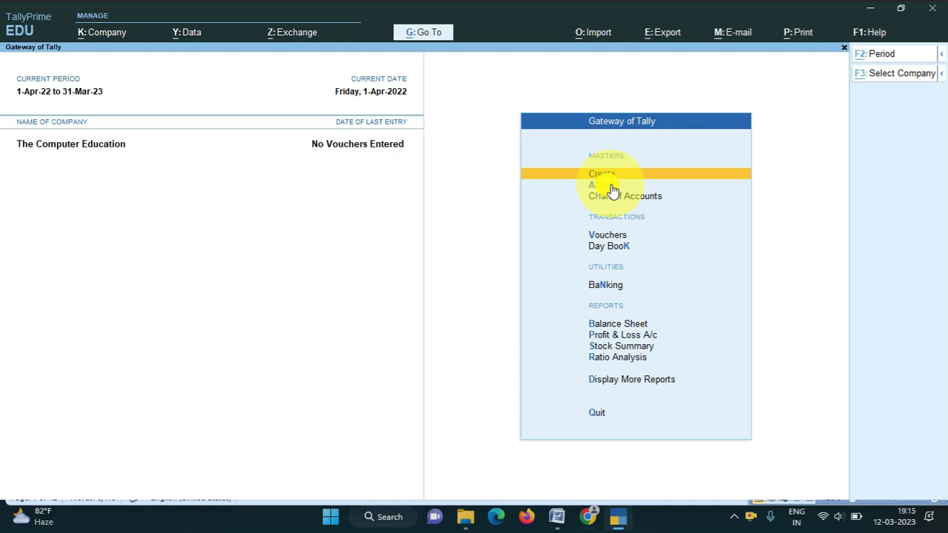
Shut The Computer Education and open Computer Wala (10000) using its TallyVault password.
key("ctrl")
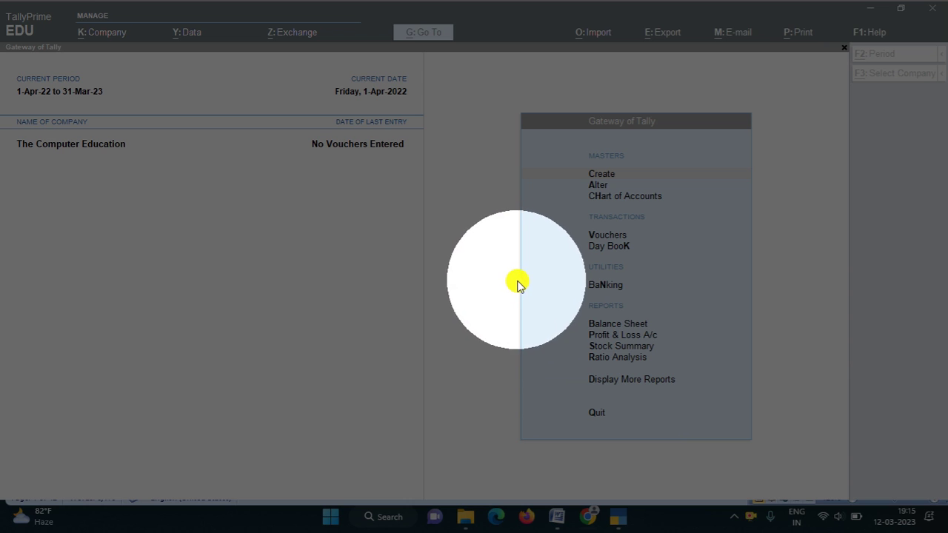
key("alt+k")
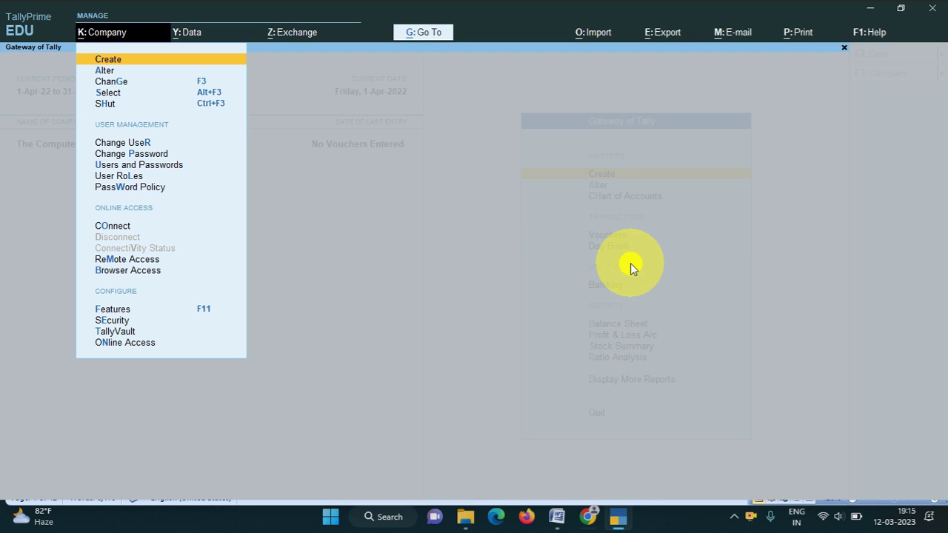
key("Down")
key("Down")
key("Down")
key("Down")
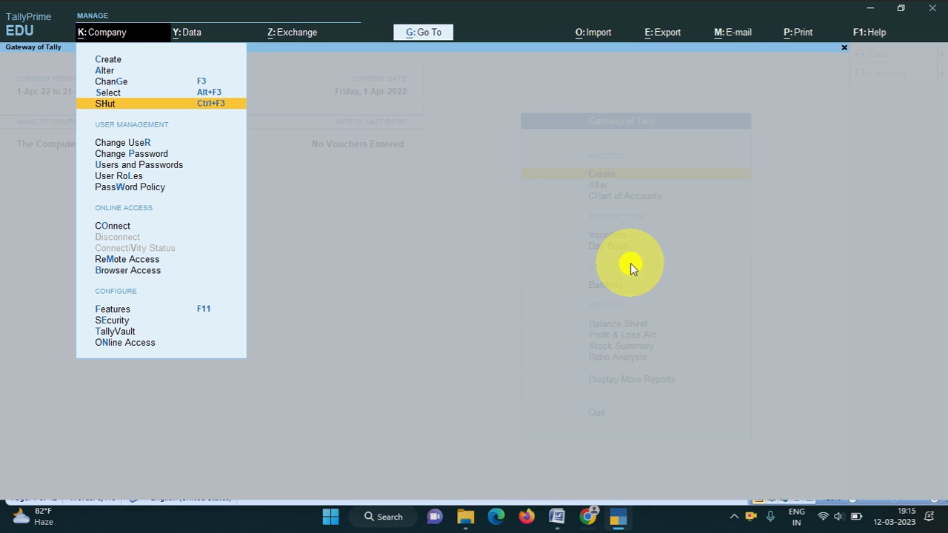
key("Return")
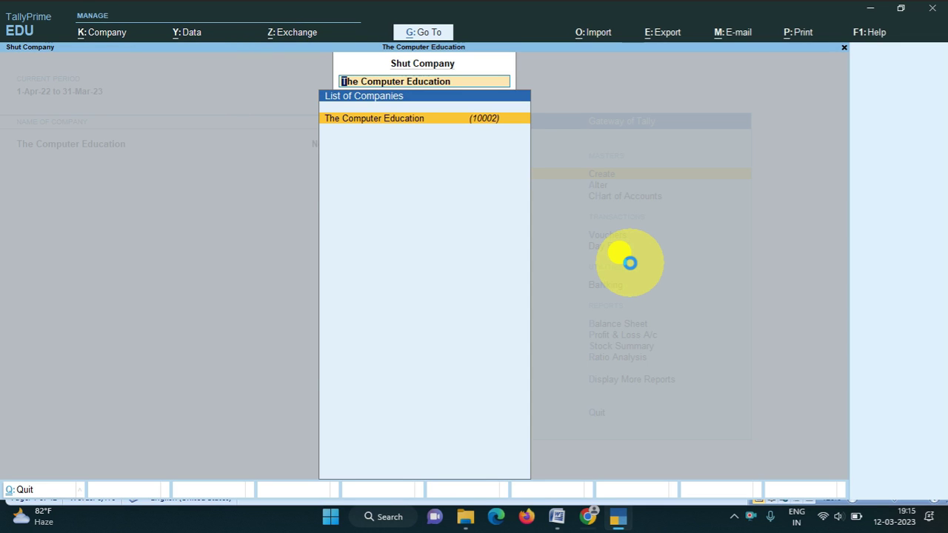
key("Return")
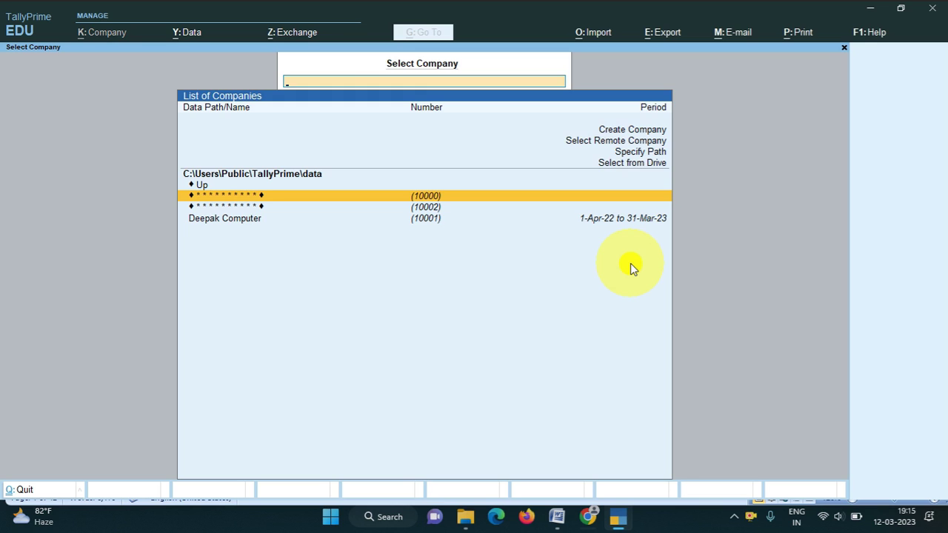
key("Return")
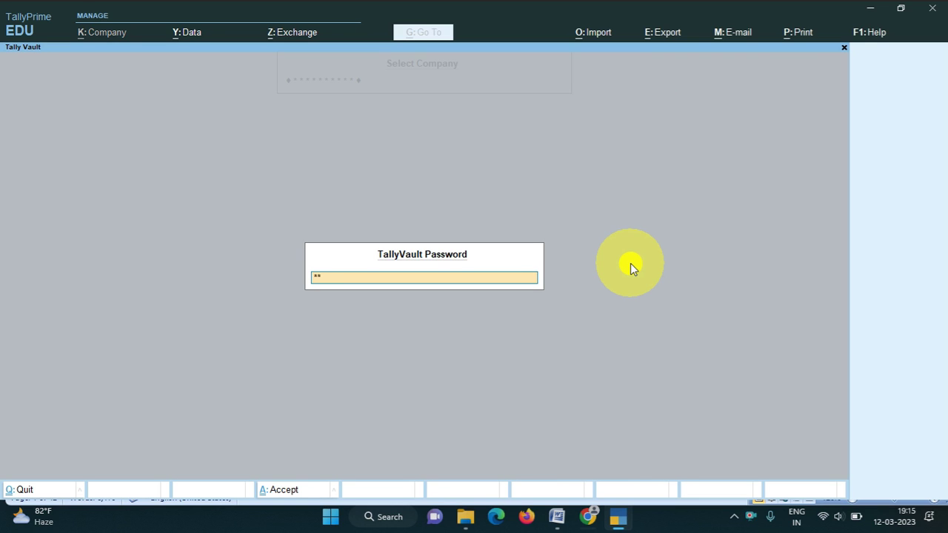
key("Return")
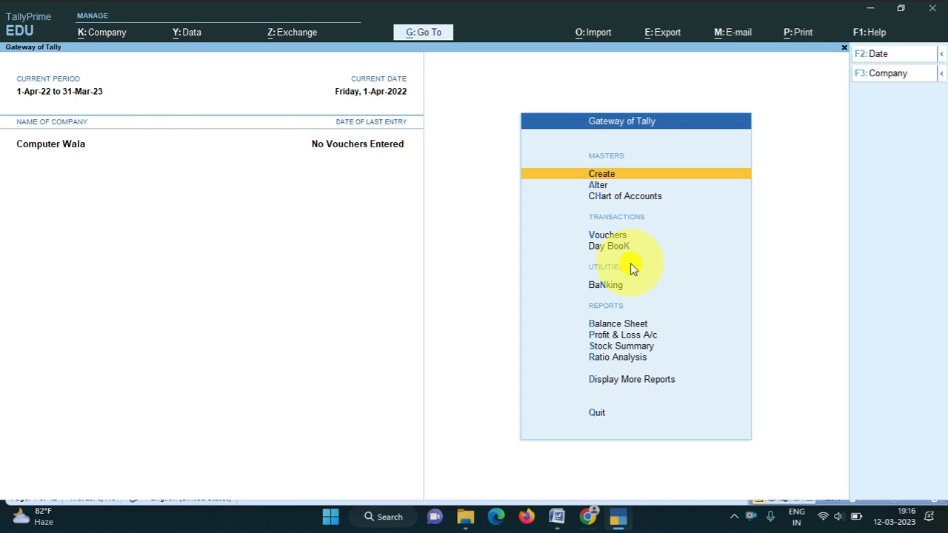
Start the Shut Company dialog, then cancel it so Computer Wala stays loaded.
key("alt+k")
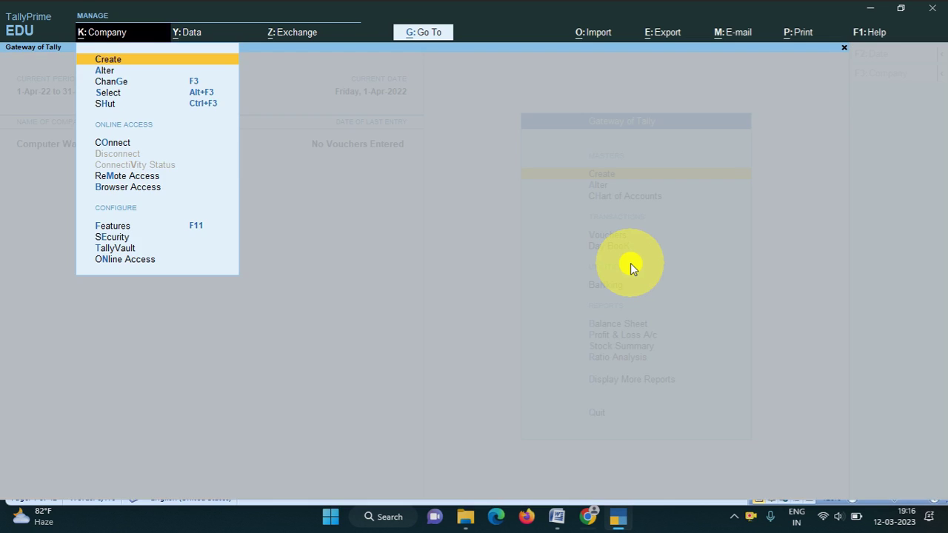
key("Down")
key("Down")
key("Down")
key("Down")
key("Return")
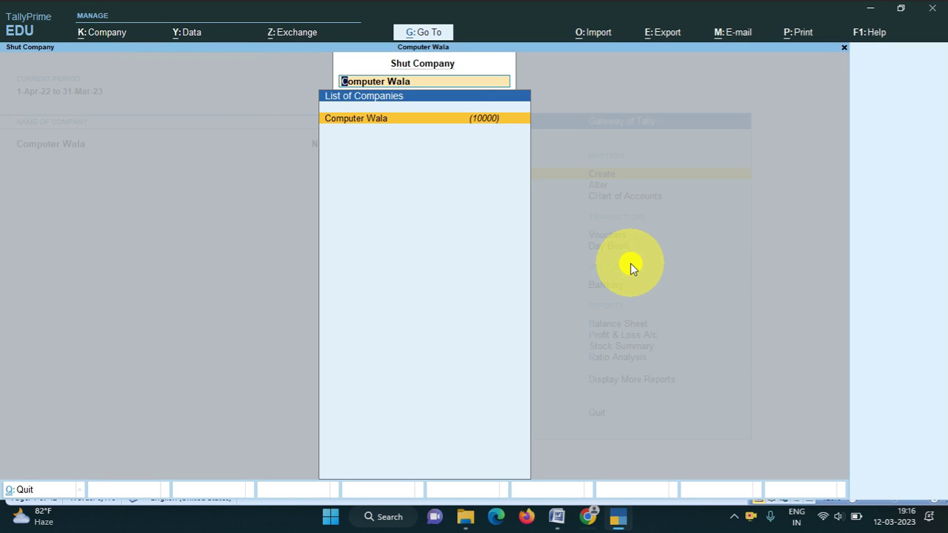
key("BackSpace")
key("Escape")
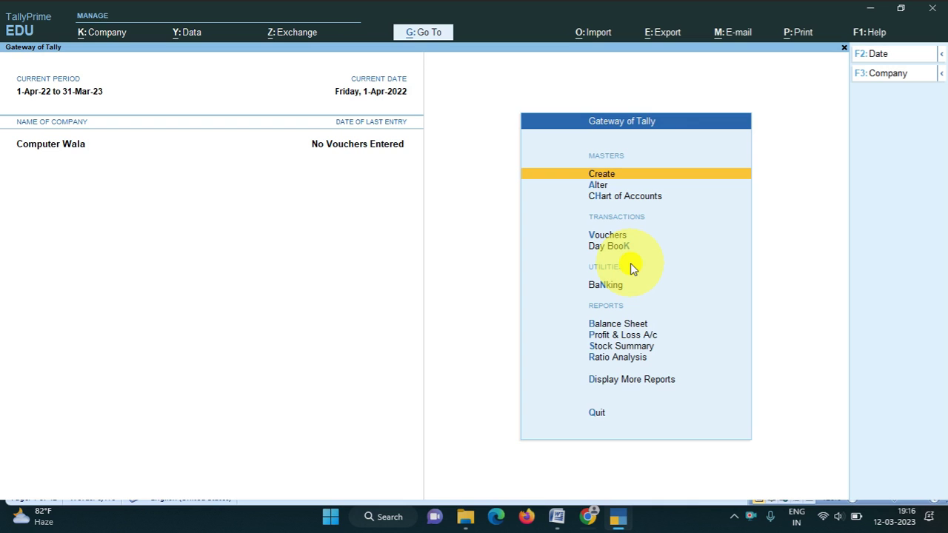
Select company (10002) from the list of companies to load.
key("alt+k")
key("Down")
key("Down")
key("Down")
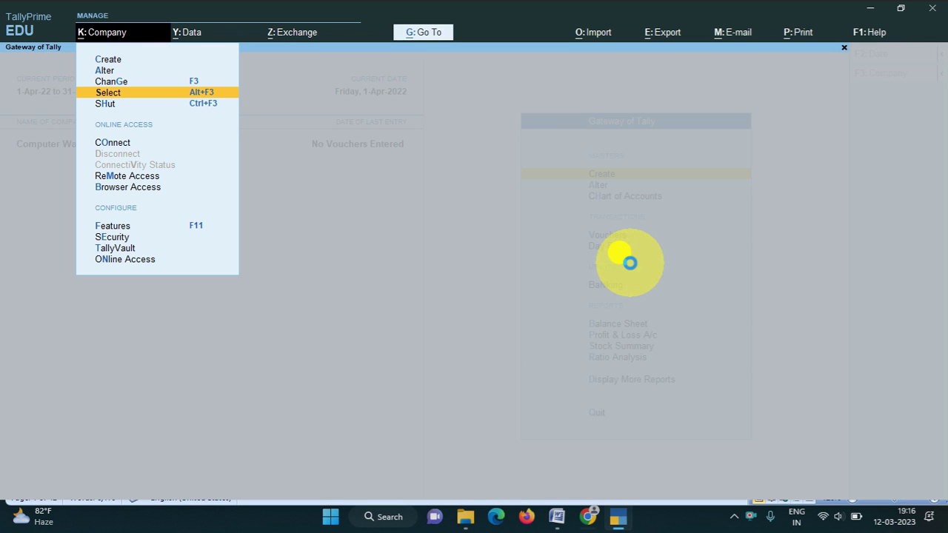
key("Return")
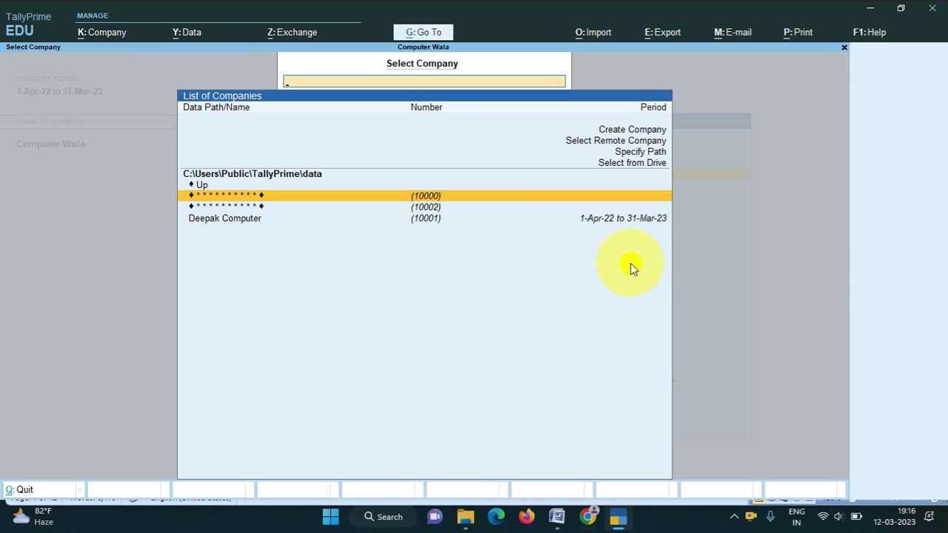
key("Down")
key("Up")
key("Down")
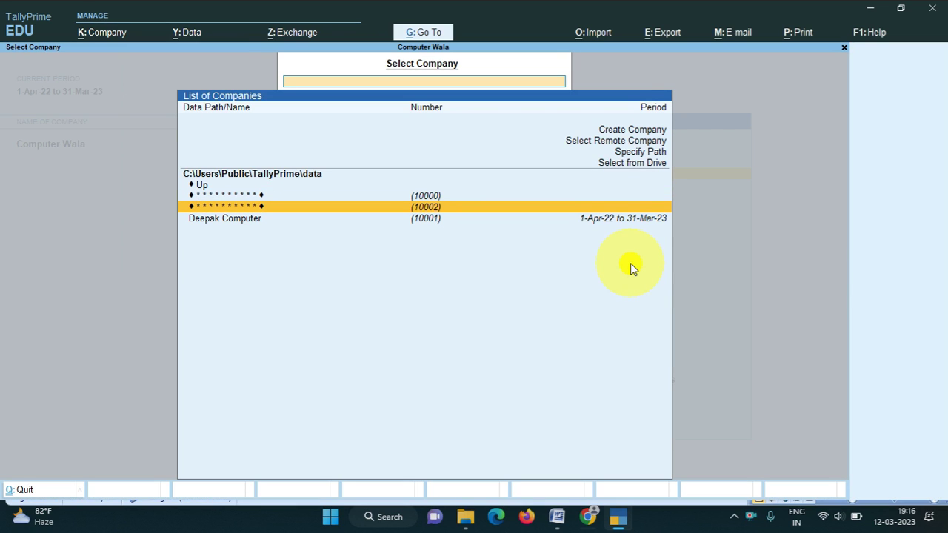
key("Return")
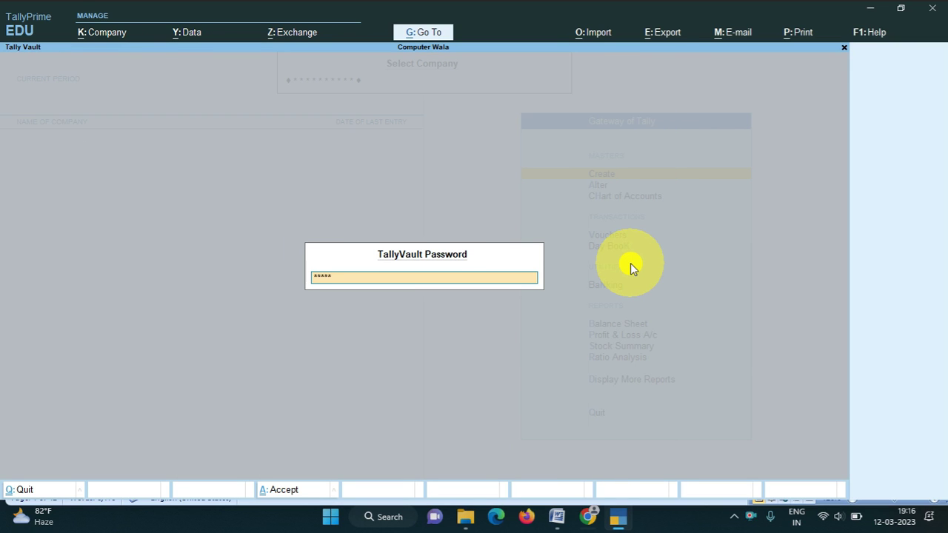
Unlock it with the TallyVault password and log in with a user's username and password.
key("Return")
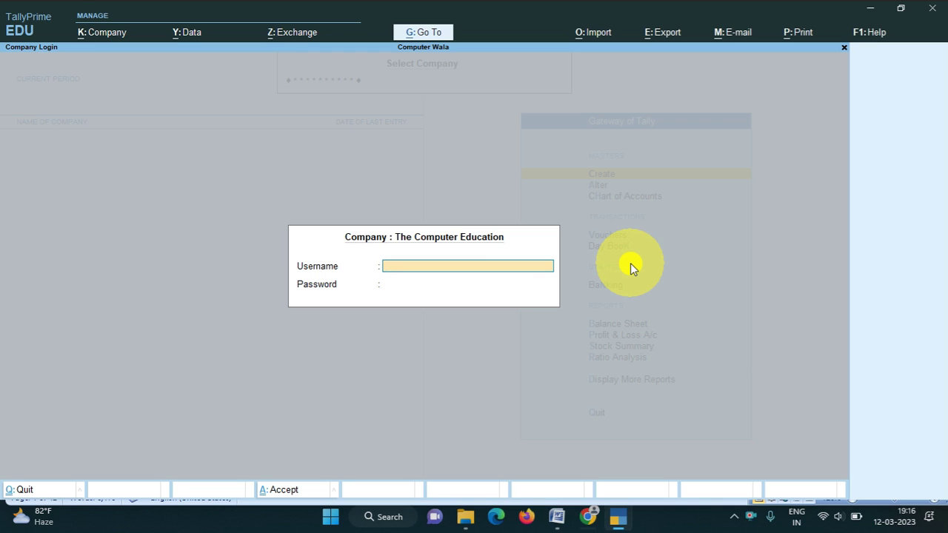
key("Return")
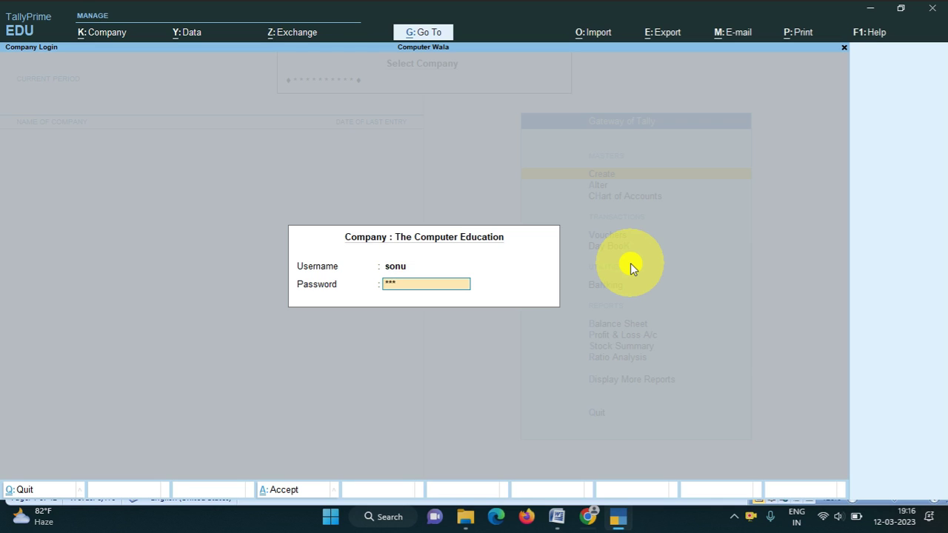
key("Return")
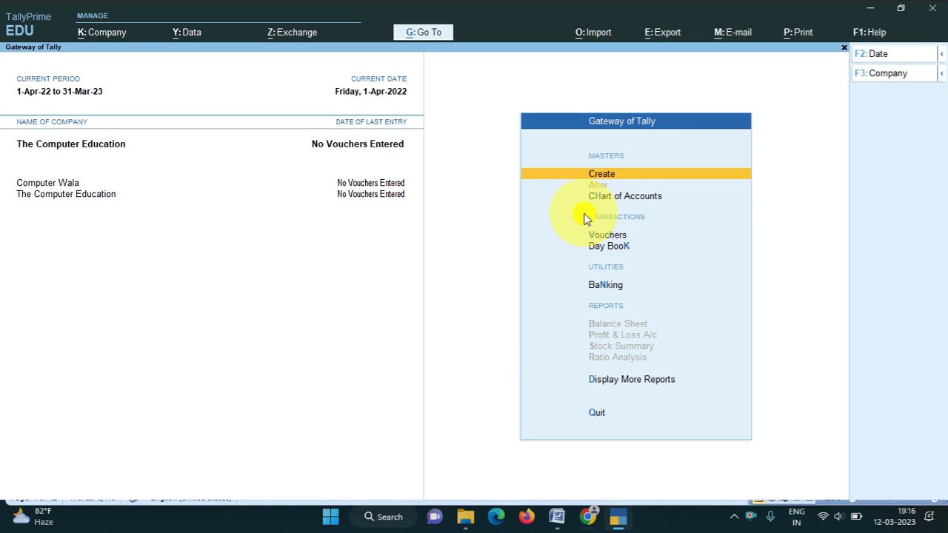
key("alt")
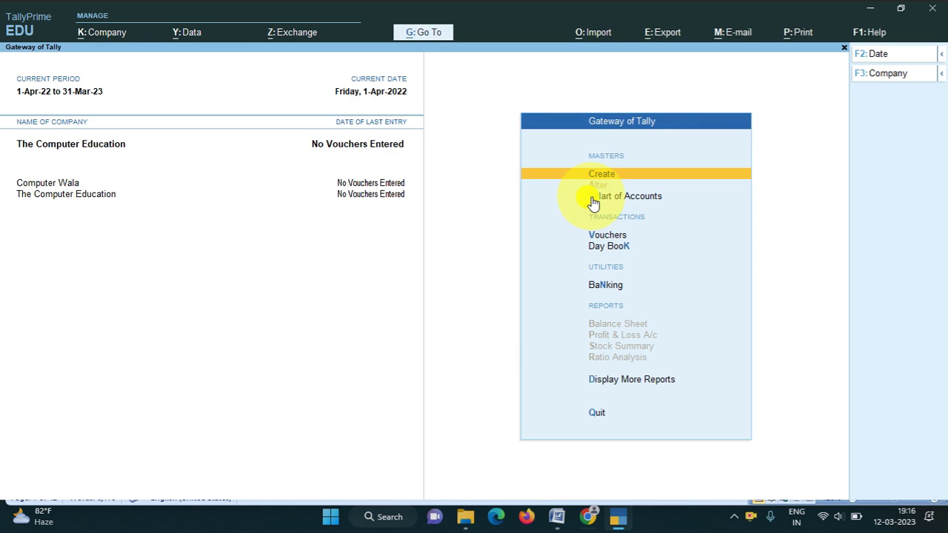